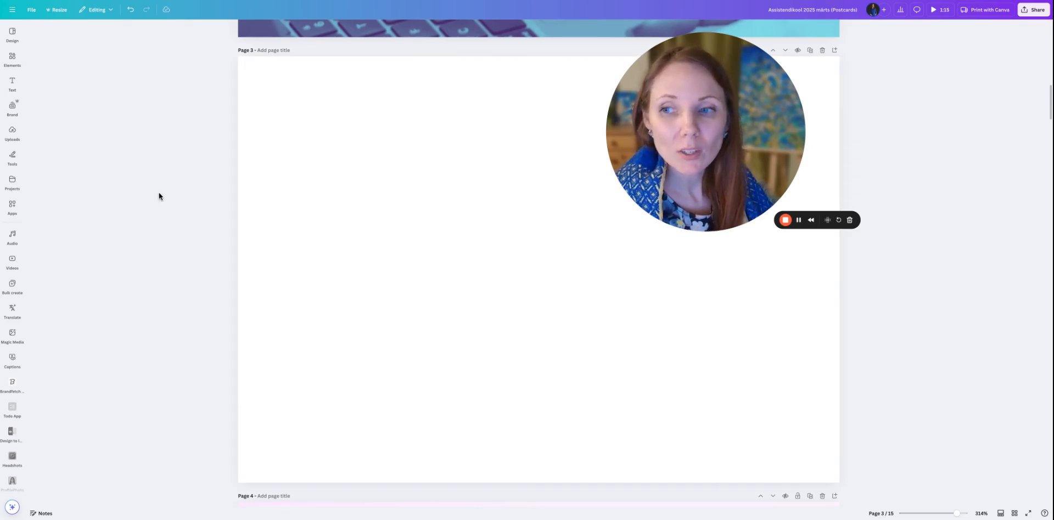
Draw a red heart outline with the red marker in the upper-left area of blank page 3
{"action": "left_click", "coordinate": [11, 160]}
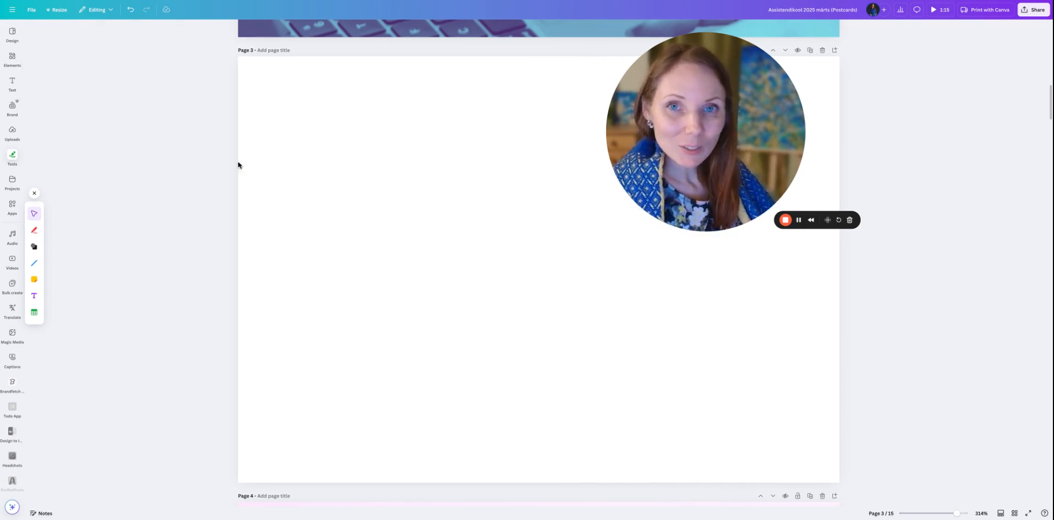
{"action": "mouse_move", "coordinate": [690, 139]}
{"action": "left_mouse_down"}
{"action": "mouse_move", "coordinate": [864, 143]}
{"action": "mouse_move", "coordinate": [844, 145]}
{"action": "left_mouse_up"}
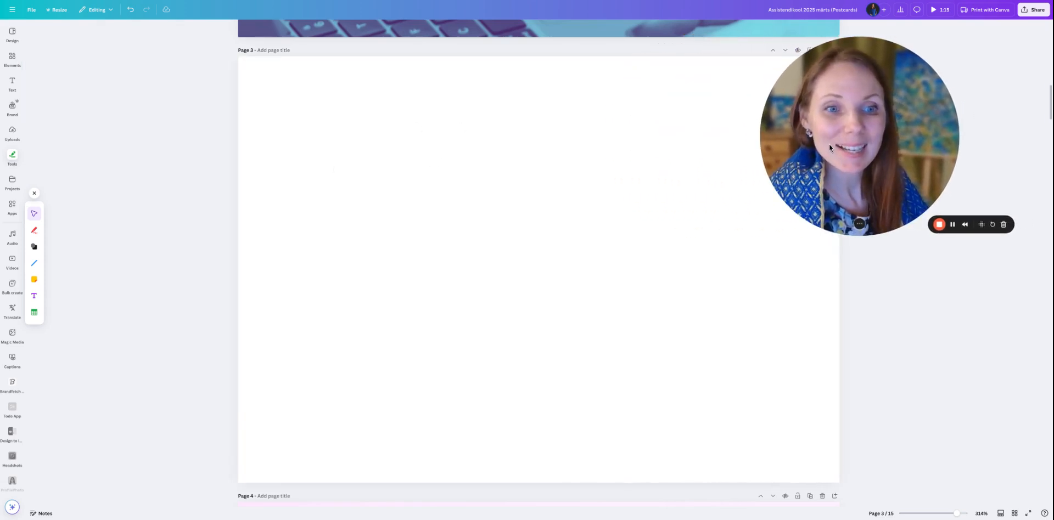
{"action": "left_click", "coordinate": [33, 230]}
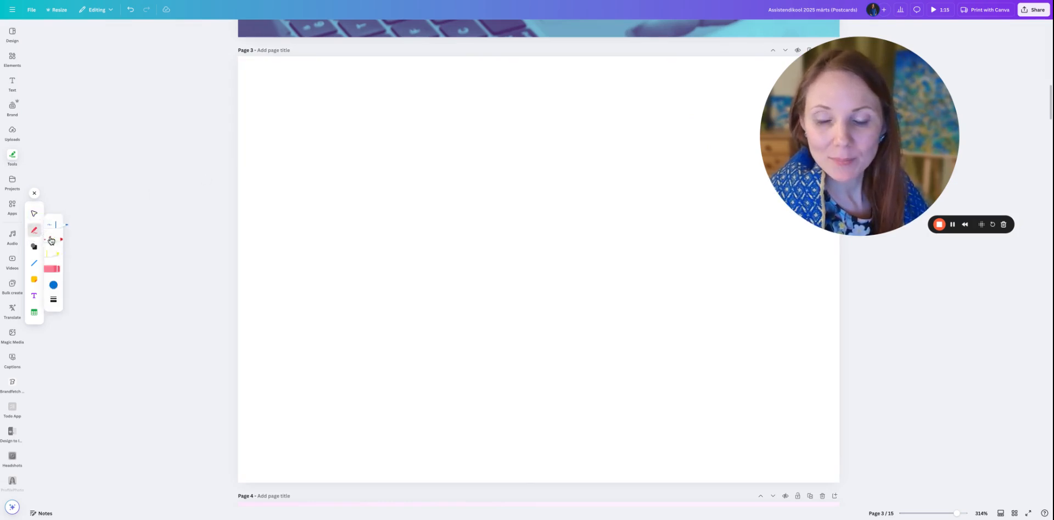
{"action": "left_click", "coordinate": [52, 241]}
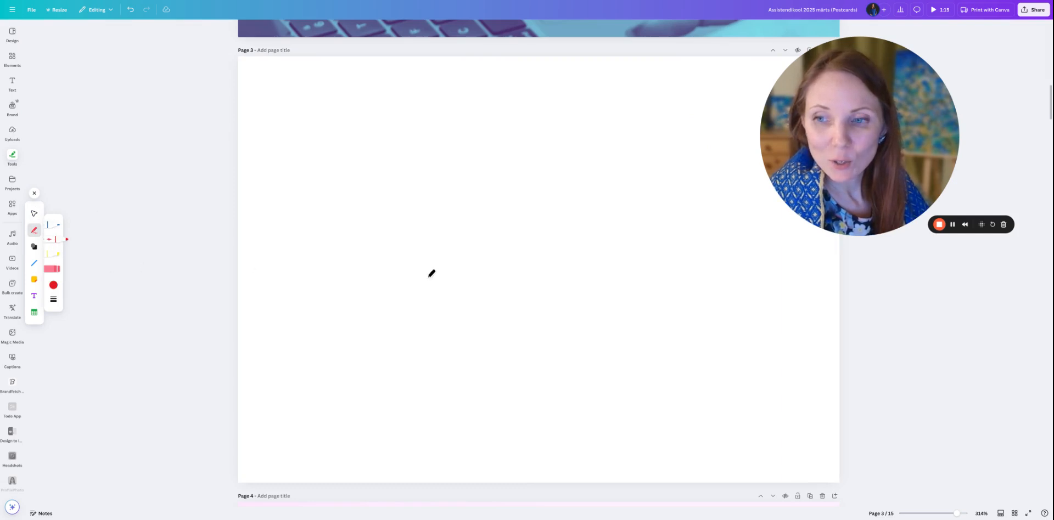
{"action": "mouse_move", "coordinate": [373, 199]}
{"action": "left_mouse_down"}
{"action": "mouse_move", "coordinate": [329, 158]}
{"action": "mouse_move", "coordinate": [335, 130]}
{"action": "mouse_move", "coordinate": [359, 129]}
{"action": "mouse_move", "coordinate": [366, 148]}
{"action": "mouse_move", "coordinate": [374, 128]}
{"action": "mouse_move", "coordinate": [409, 136]}
{"action": "left_mouse_up"}
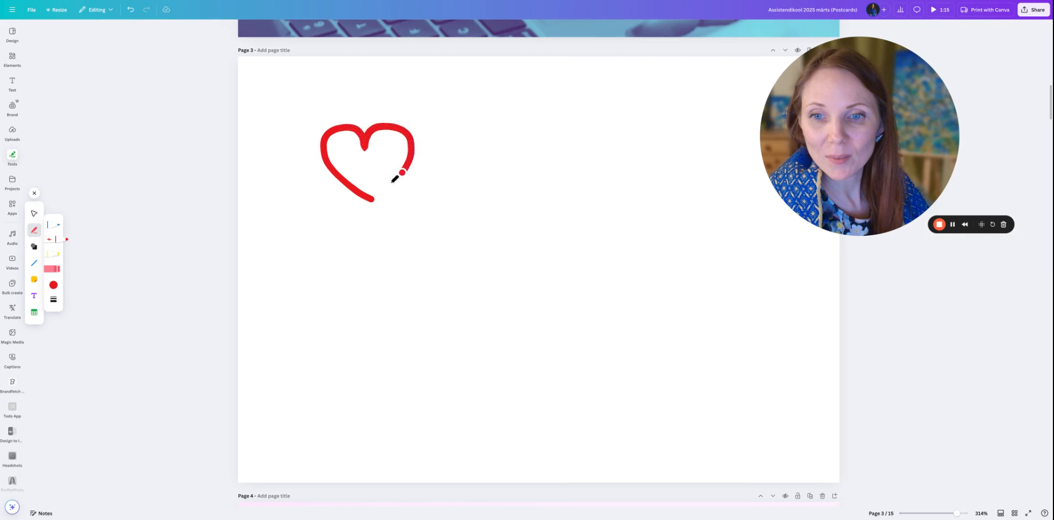
{"action": "left_click_drag", "start_coordinate": [375, 195], "coordinate": [372, 197]}
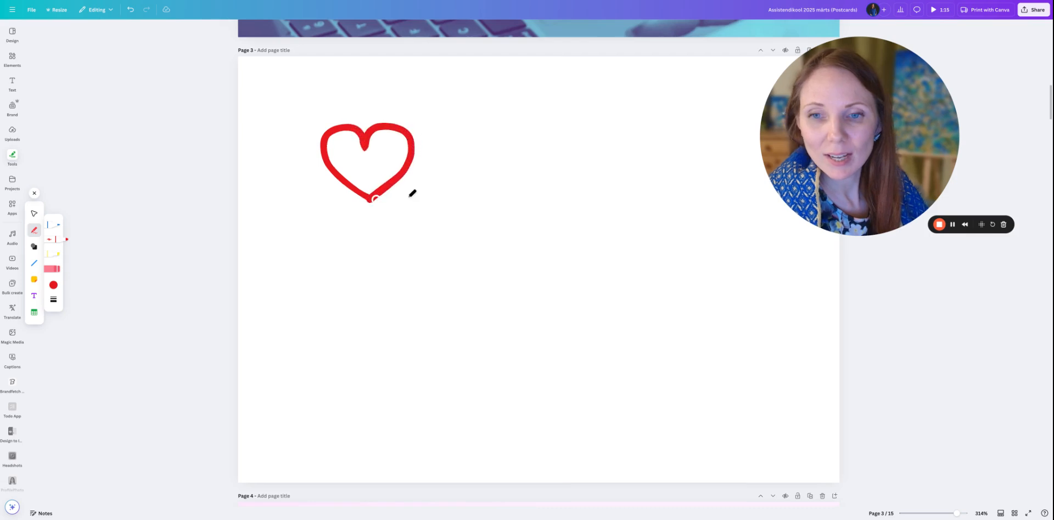
Resize the hand-drawn red heart to slightly larger than drawn and shift it a little left and down
{"action": "left_click", "coordinate": [34, 214]}
{"action": "left_click", "coordinate": [358, 144]}
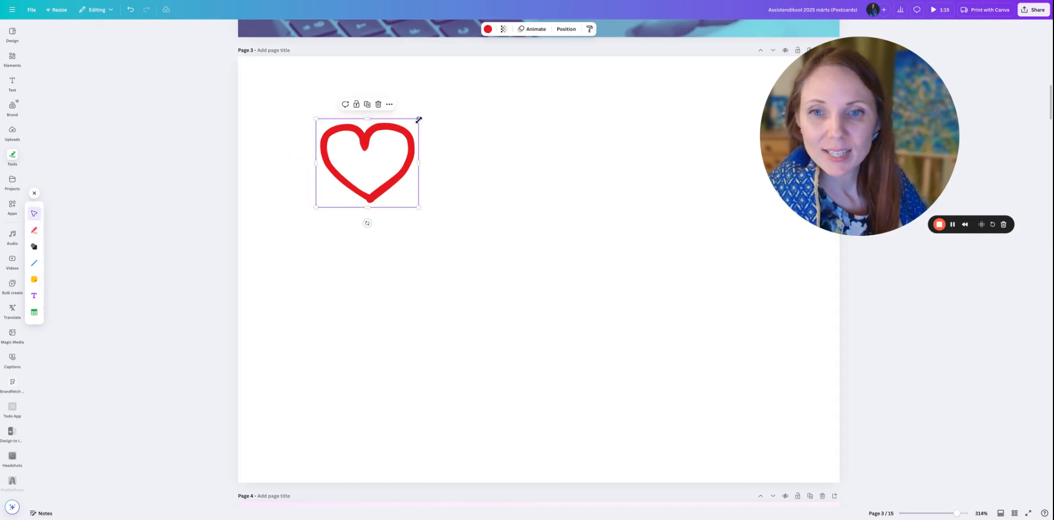
{"action": "left_click_drag", "start_coordinate": [412, 110], "coordinate": [484, 76]}
{"action": "left_click_drag", "start_coordinate": [421, 161], "coordinate": [387, 176]}
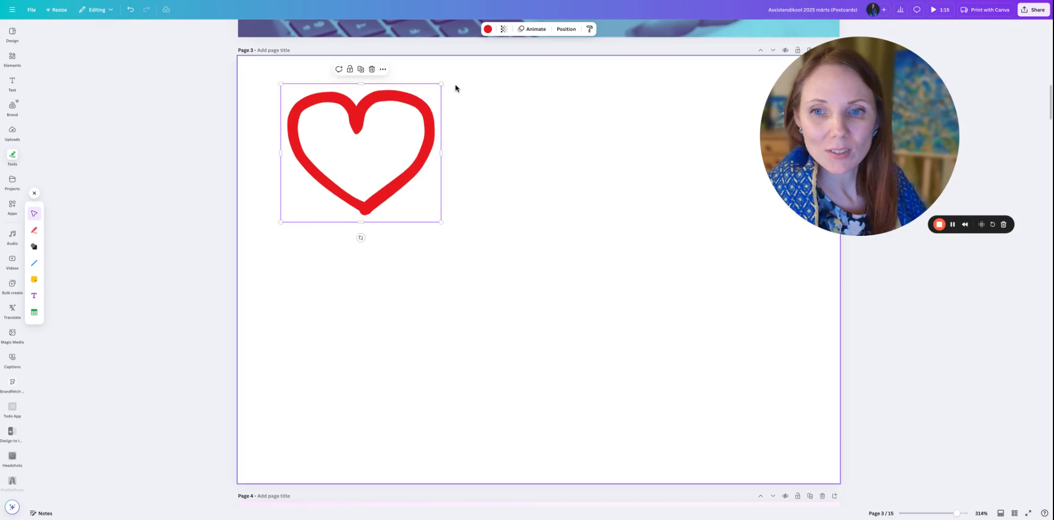
{"action": "left_click_drag", "start_coordinate": [441, 82], "coordinate": [390, 128]}
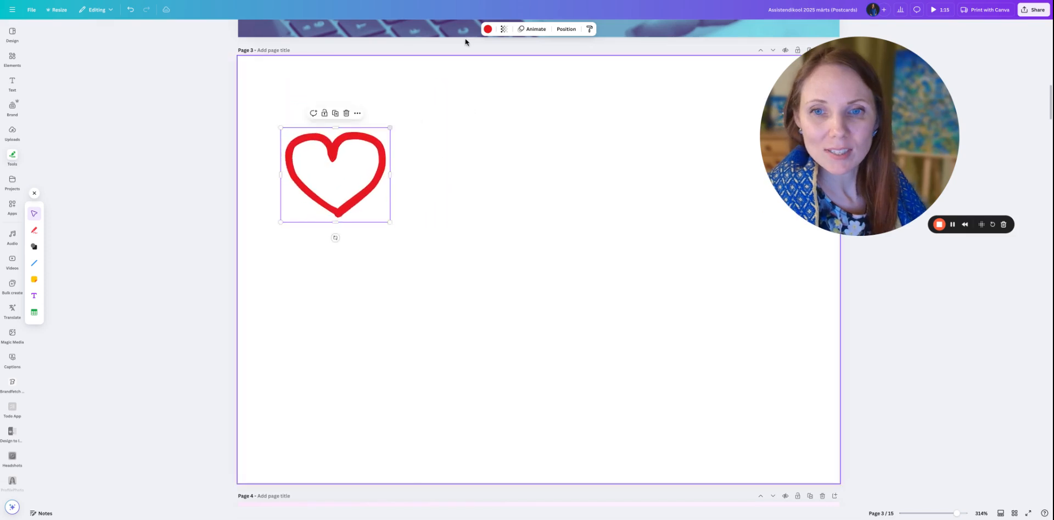
Recolor the hand-drawn heart to the light green from the document colors
{"action": "left_click", "coordinate": [489, 29]}
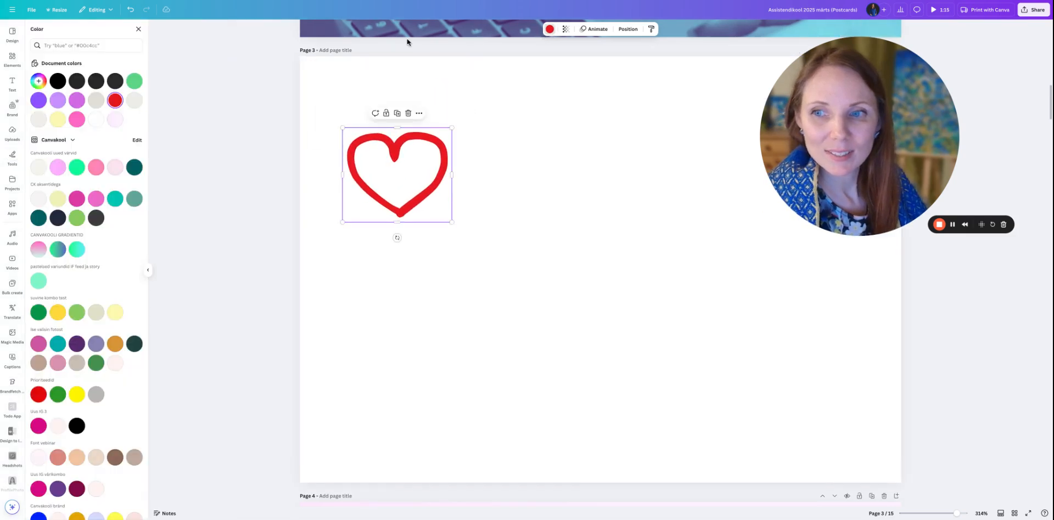
{"action": "left_click", "coordinate": [135, 81]}
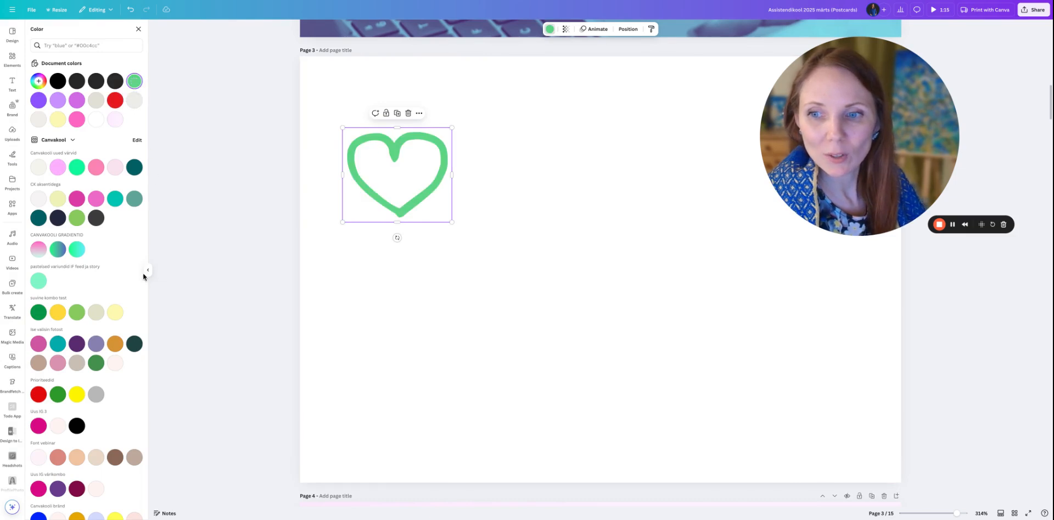
{"action": "left_click", "coordinate": [147, 269]}
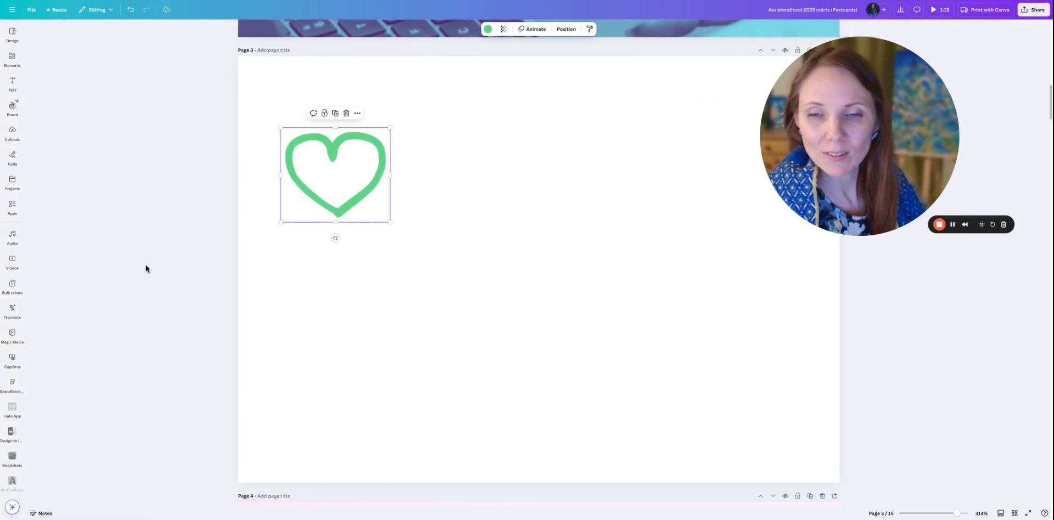
Draw a second heart in two red marker strokes to the right of the green heart
{"action": "left_click", "coordinate": [15, 157]}
{"action": "left_click", "coordinate": [34, 230]}
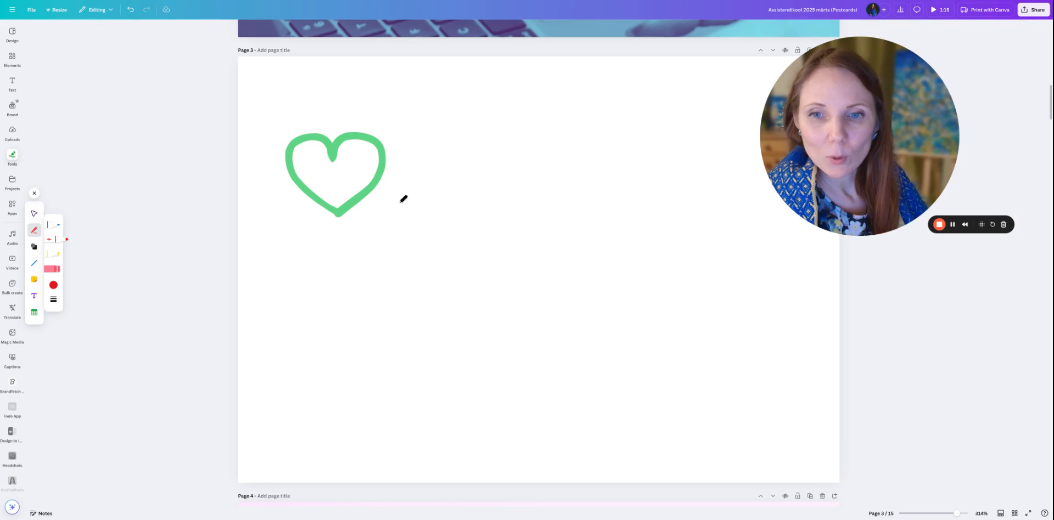
{"action": "mouse_move", "coordinate": [470, 216]}
{"action": "left_mouse_down"}
{"action": "mouse_move", "coordinate": [420, 175]}
{"action": "mouse_move", "coordinate": [428, 149]}
{"action": "left_mouse_up"}
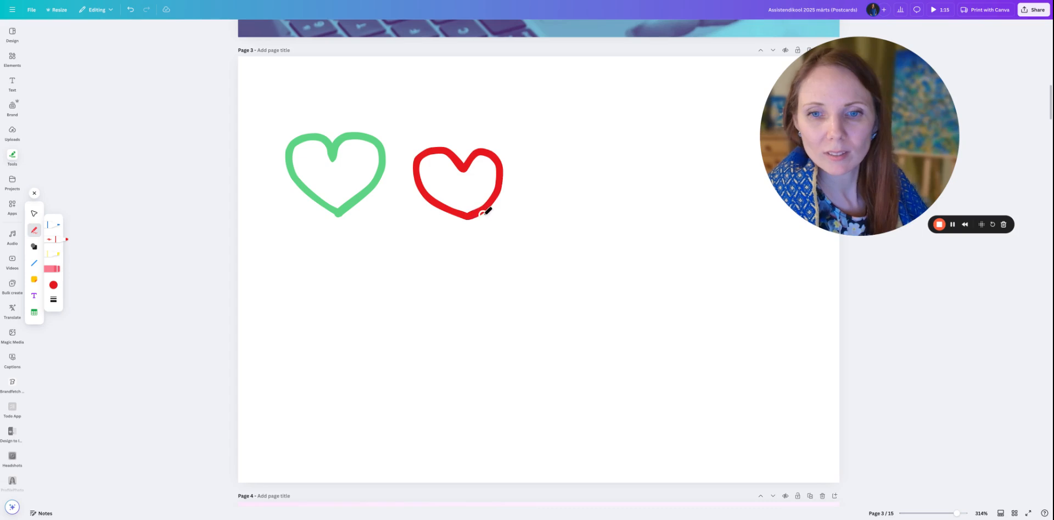
Try enlarging only the right-hand stroke of the red heart, and undo that resize
{"action": "left_click", "coordinate": [34, 214]}
{"action": "left_click", "coordinate": [434, 176]}
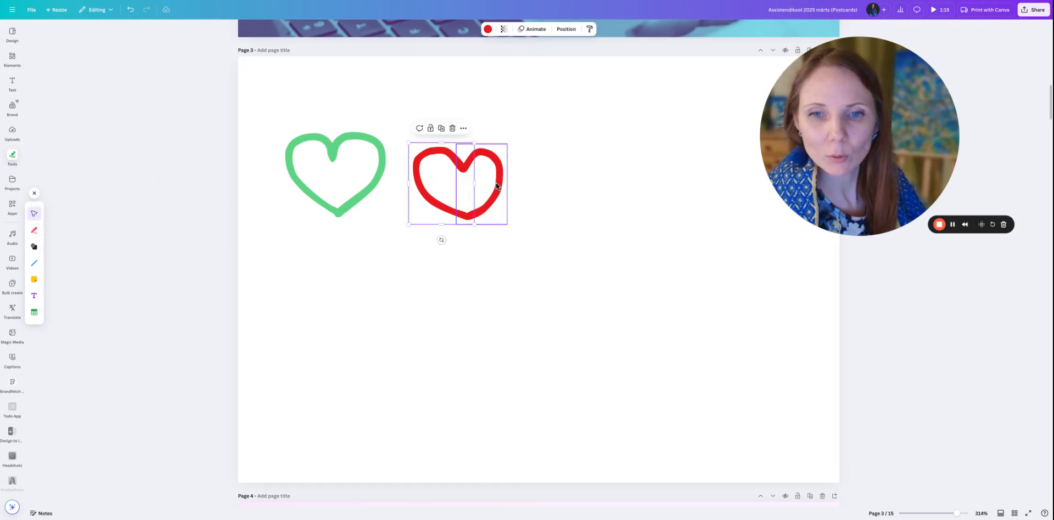
{"action": "left_click", "coordinate": [496, 186]}
{"action": "left_click_drag", "start_coordinate": [508, 144], "coordinate": [542, 124]}
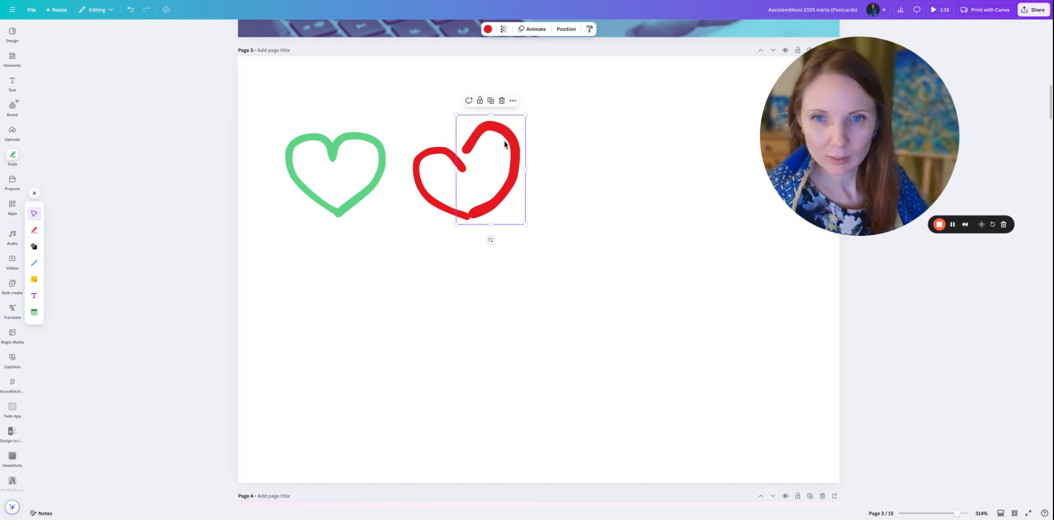
{"action": "key", "text": "ctrl+z"}
{"action": "left_click", "coordinate": [538, 177]}
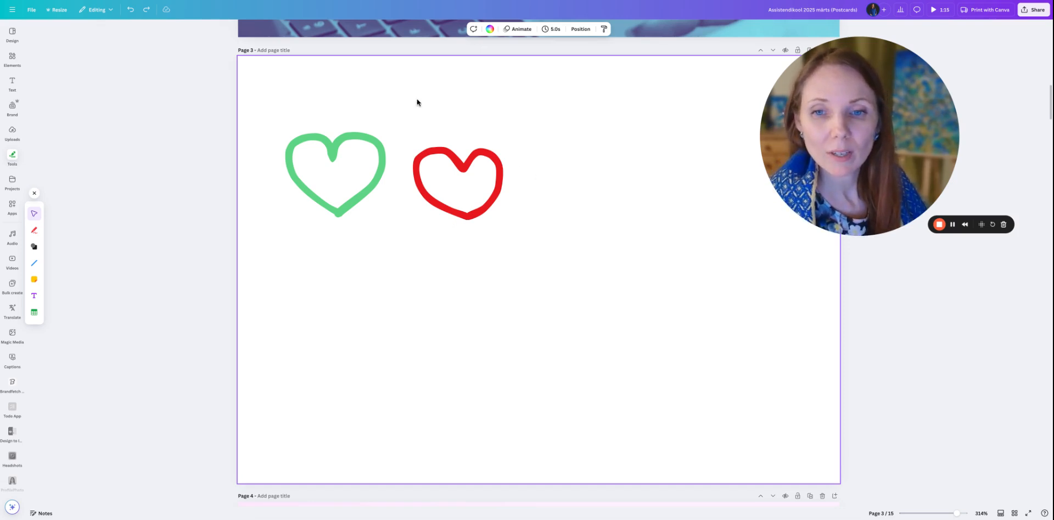
Group both strokes of the red heart, scale the group down and place it above and to the right of the green heart
{"action": "mouse_move", "coordinate": [417, 102]}
{"action": "left_mouse_down"}
{"action": "mouse_move", "coordinate": [476, 192]}
{"action": "mouse_move", "coordinate": [504, 156]}
{"action": "mouse_move", "coordinate": [592, 94]}
{"action": "mouse_move", "coordinate": [546, 146]}
{"action": "left_mouse_up"}
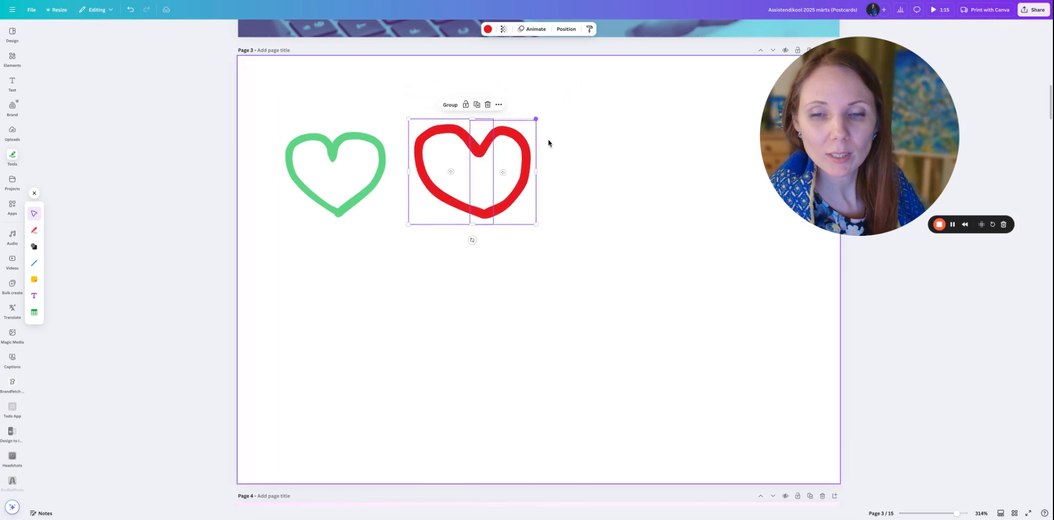
{"action": "left_click", "coordinate": [449, 105]}
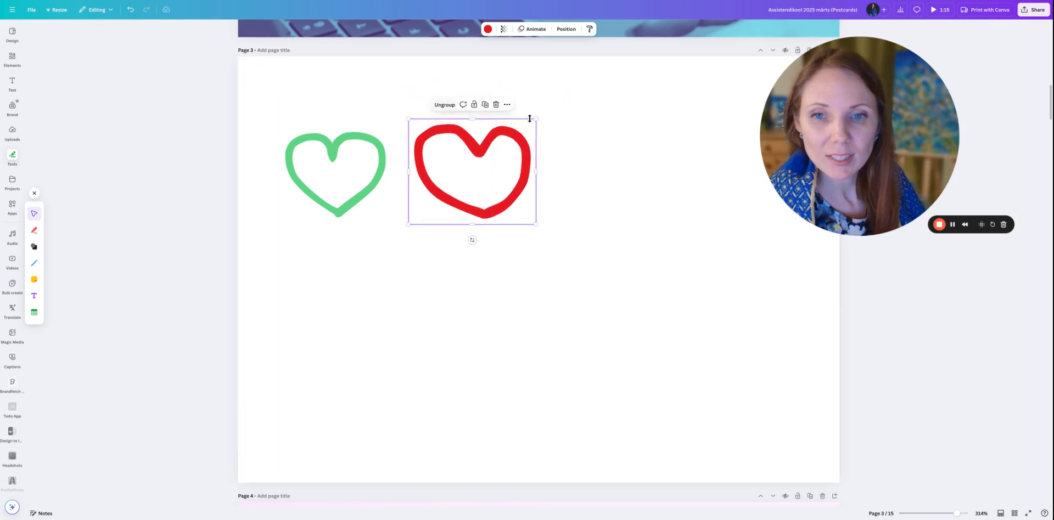
{"action": "mouse_move", "coordinate": [536, 121]}
{"action": "left_mouse_down"}
{"action": "mouse_move", "coordinate": [605, 90]}
{"action": "mouse_move", "coordinate": [538, 132]}
{"action": "mouse_move", "coordinate": [530, 126]}
{"action": "left_mouse_up"}
{"action": "left_click_drag", "start_coordinate": [528, 224], "coordinate": [465, 131]}
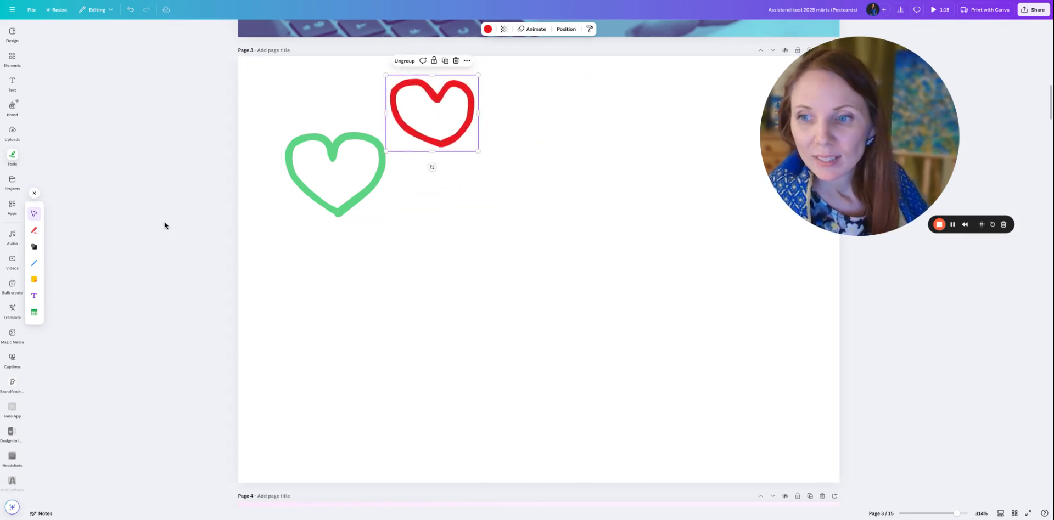
Add a square shape to the page and position it to the right of the red heart
{"action": "left_click", "coordinate": [34, 248]}
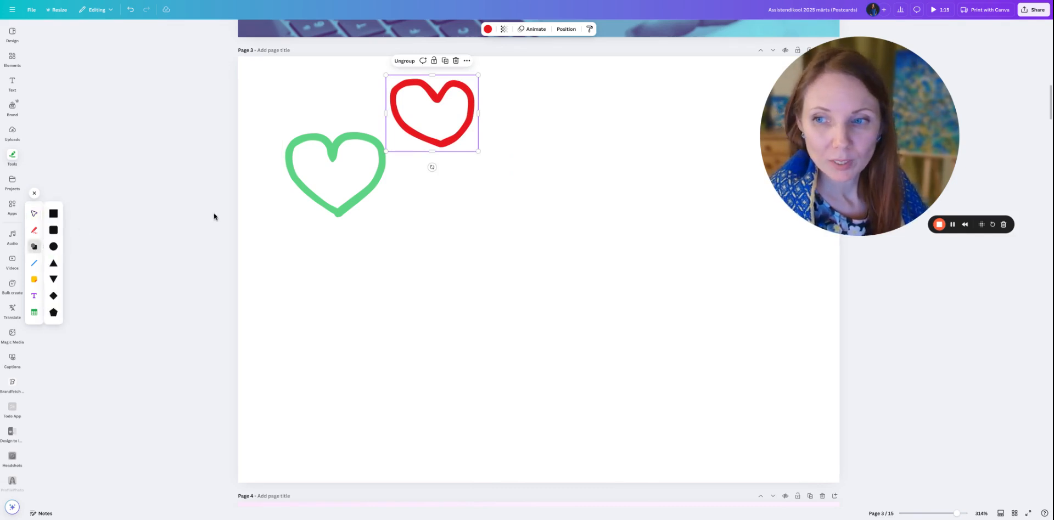
{"action": "left_click", "coordinate": [491, 260]}
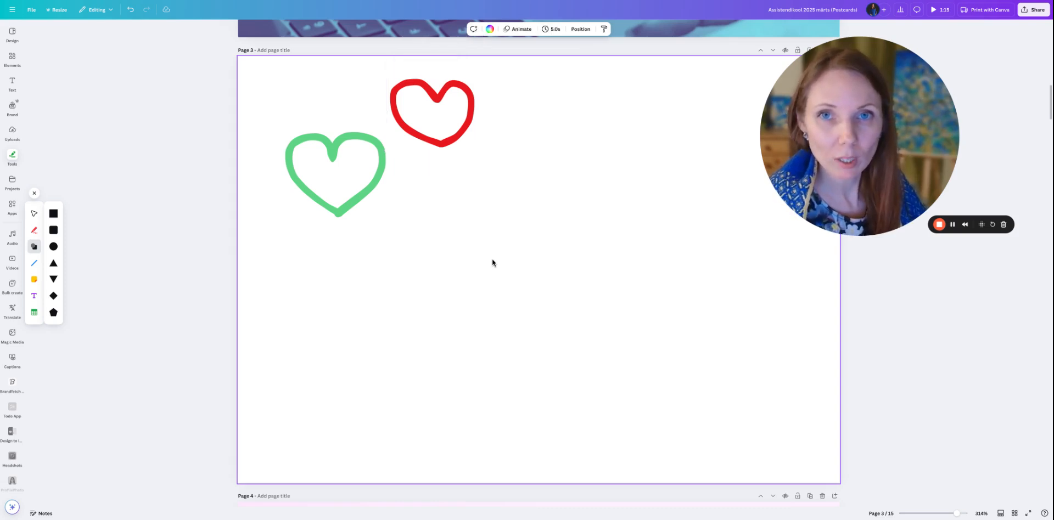
{"action": "left_click", "coordinate": [491, 262]}
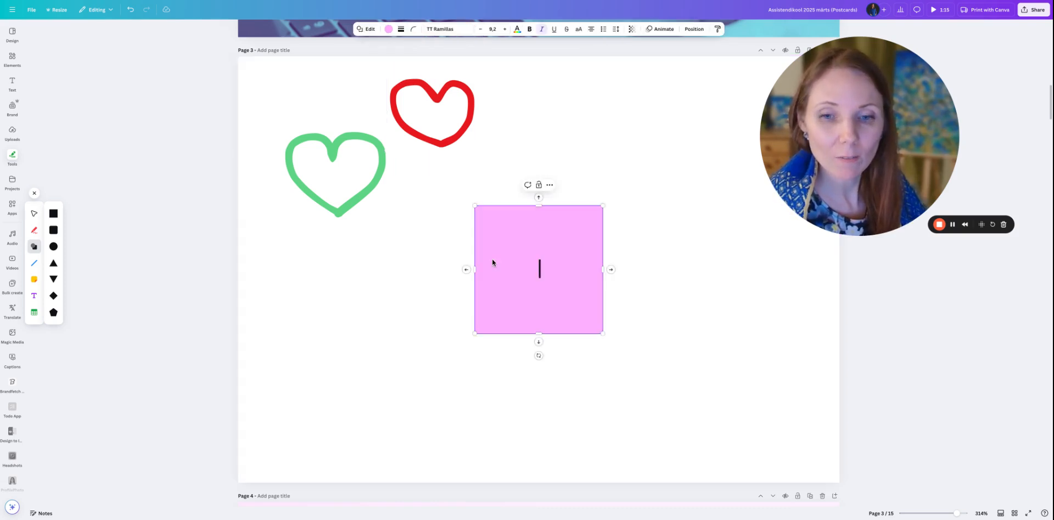
{"action": "left_click", "coordinate": [638, 296]}
{"action": "left_click_drag", "start_coordinate": [542, 229], "coordinate": [551, 176]}
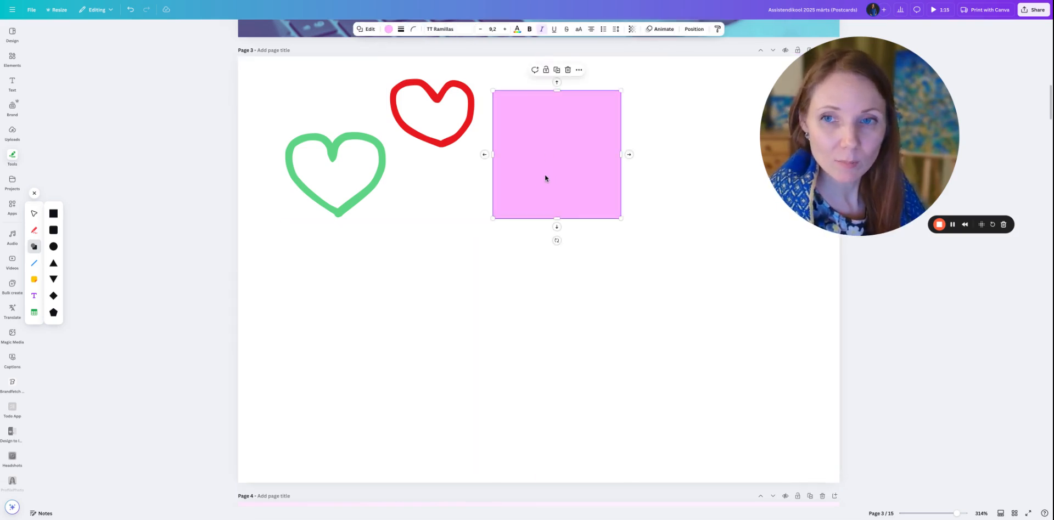
Change the pink square into a starburst, and replace that with the square with notched, concave corners
{"action": "left_click", "coordinate": [365, 29]}
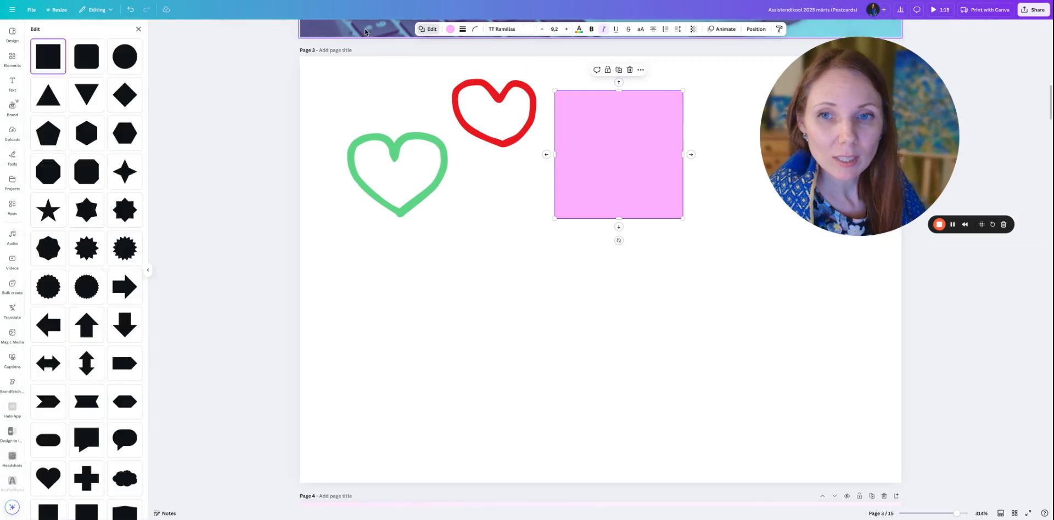
{"action": "left_click", "coordinate": [121, 248]}
{"action": "scroll", "coordinate": [122, 248], "scroll_direction": "down", "scroll_amount": 5}
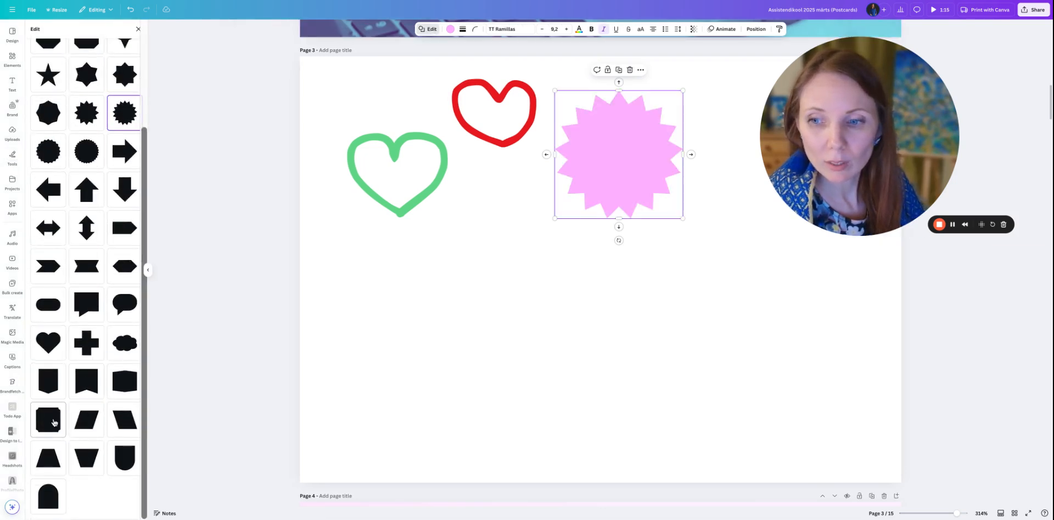
{"action": "left_click", "coordinate": [48, 420]}
{"action": "left_click", "coordinate": [591, 298]}
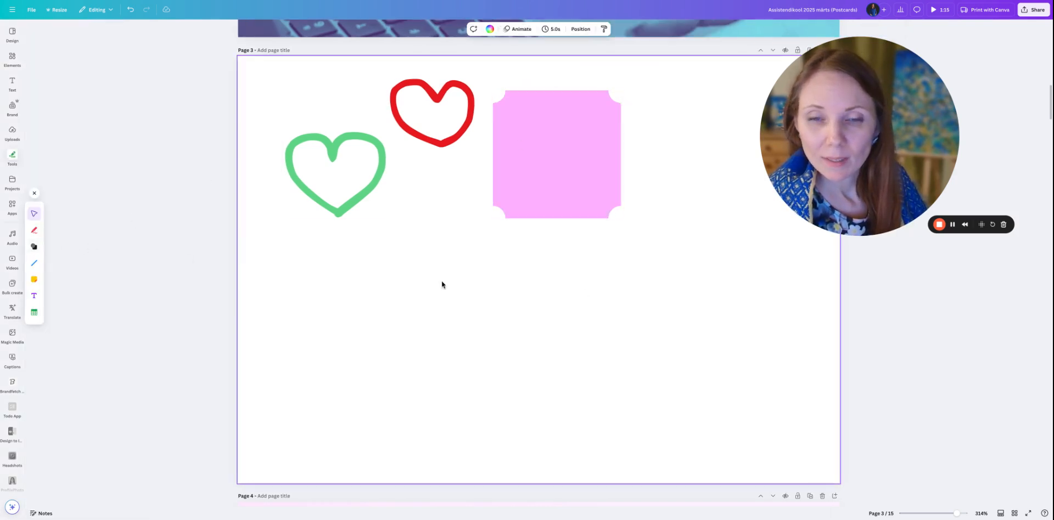
Add a circle shape and move it below the green heart
{"action": "left_click", "coordinate": [34, 248]}
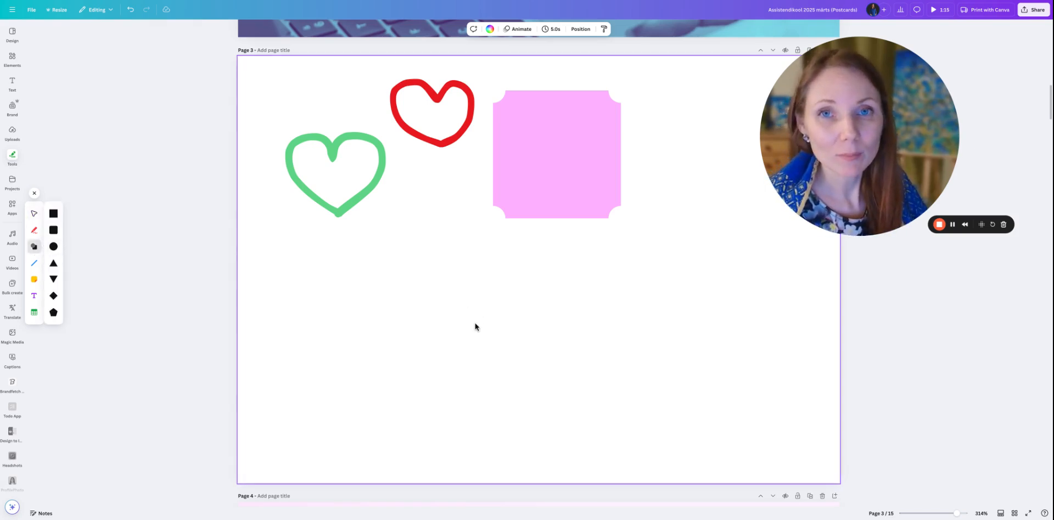
{"action": "key", "text": "c"}
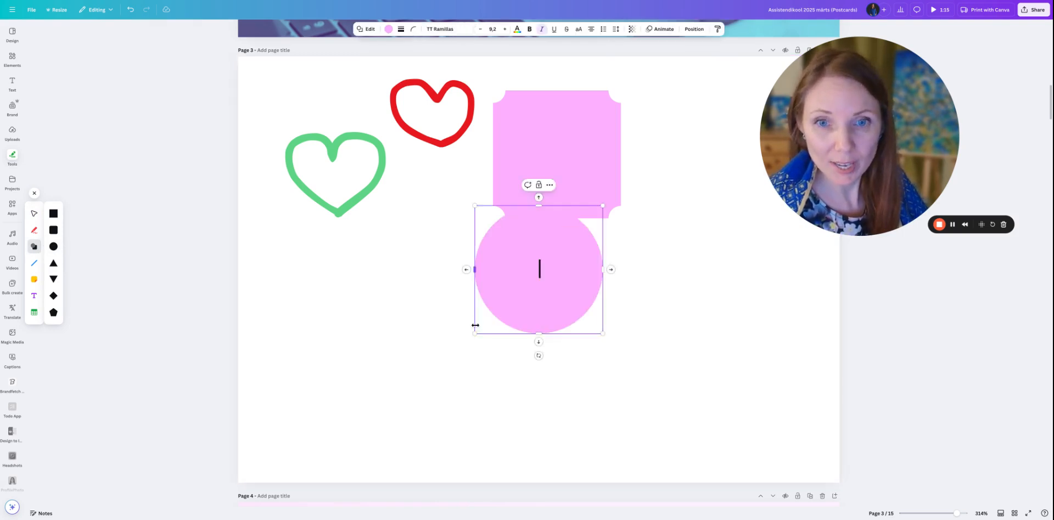
{"action": "left_click", "coordinate": [475, 325]}
{"action": "left_click_drag", "start_coordinate": [528, 266], "coordinate": [372, 302]}
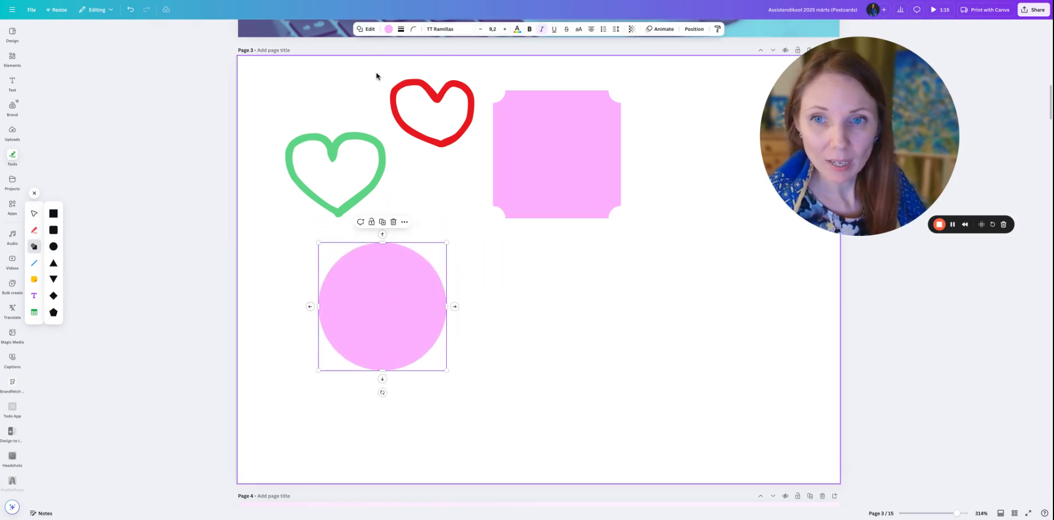
Change the pink circle below the green heart into a downward-pointing triangle
{"action": "left_click", "coordinate": [367, 29]}
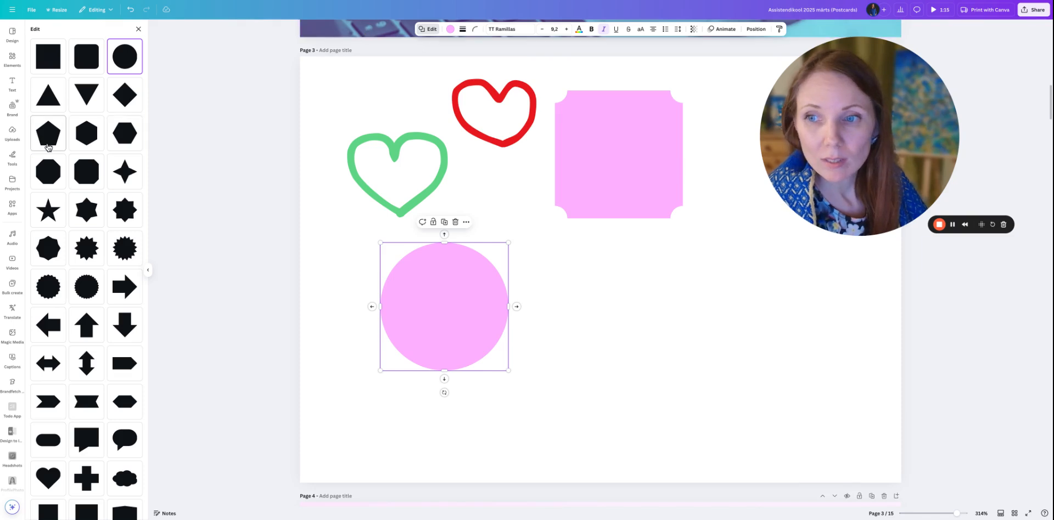
{"action": "left_click", "coordinate": [92, 106]}
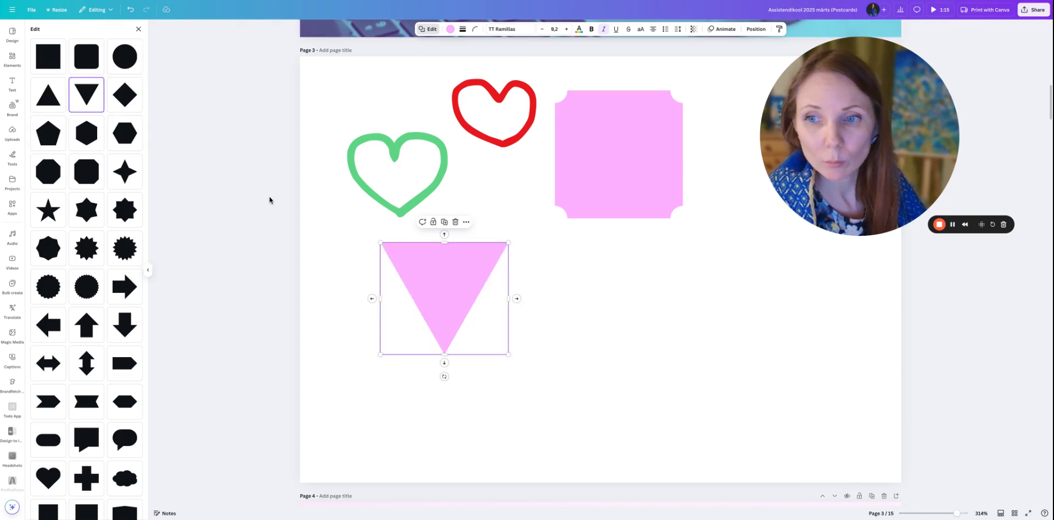
{"action": "left_click", "coordinate": [562, 361]}
{"action": "left_click", "coordinate": [89, 278]}
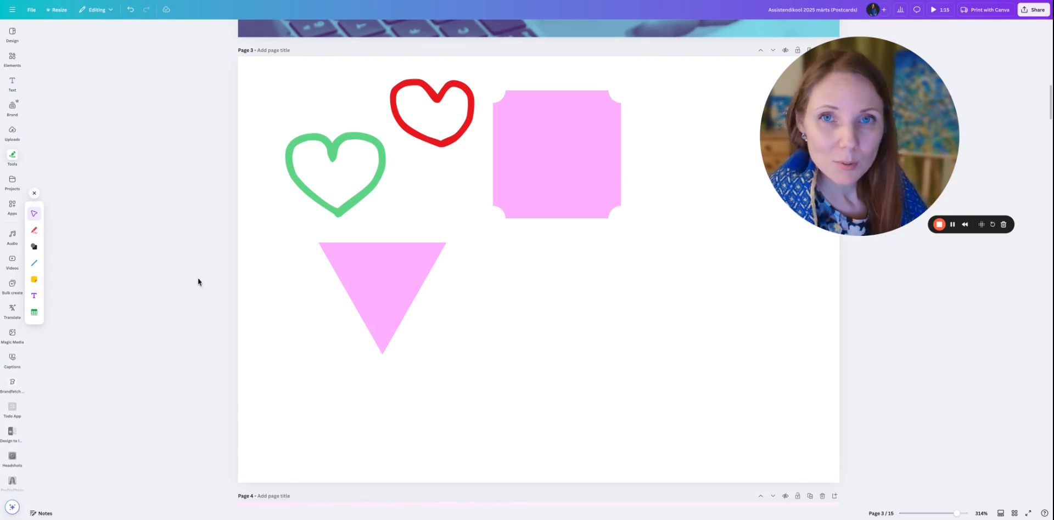
Add an upward-pointing triangle and a diamond shape, and move the diamond to the right of the triangle
{"action": "left_click", "coordinate": [35, 248]}
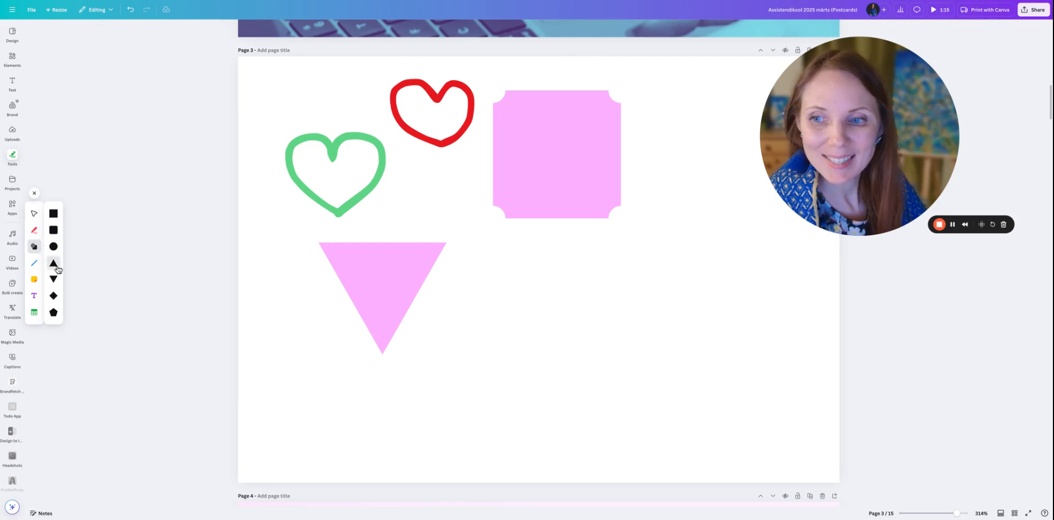
{"action": "left_click", "coordinate": [54, 264]}
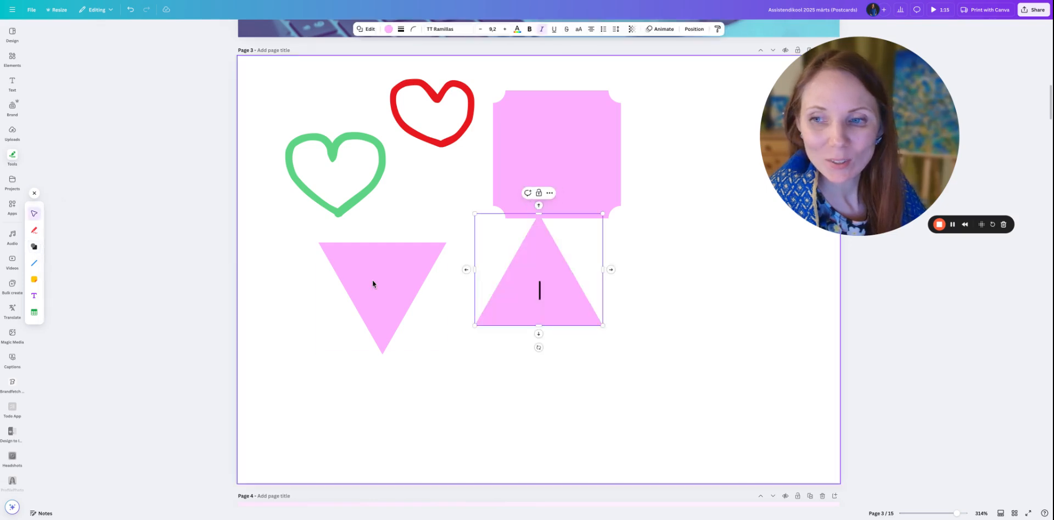
{"action": "left_click", "coordinate": [33, 250]}
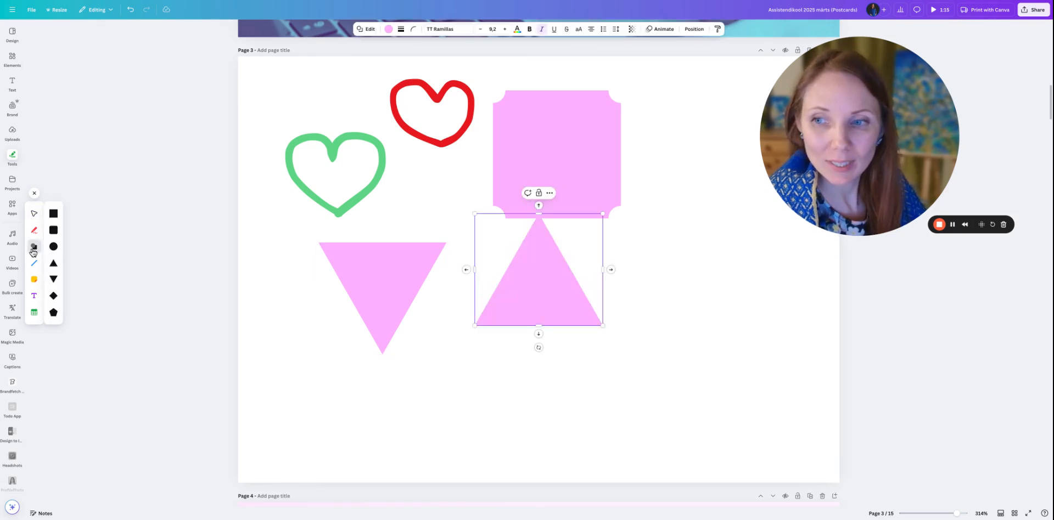
{"action": "left_click", "coordinate": [53, 296]}
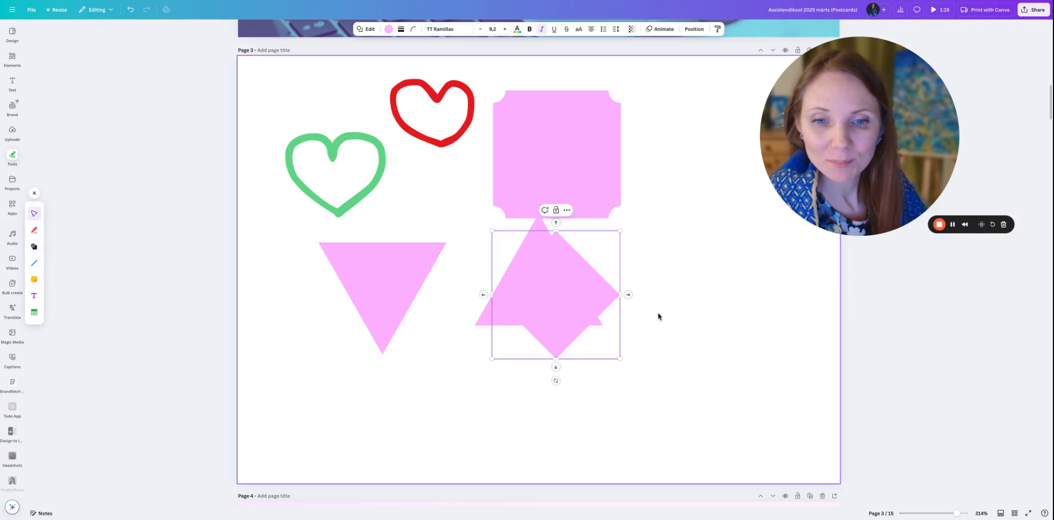
{"action": "left_click_drag", "start_coordinate": [567, 308], "coordinate": [694, 290]}
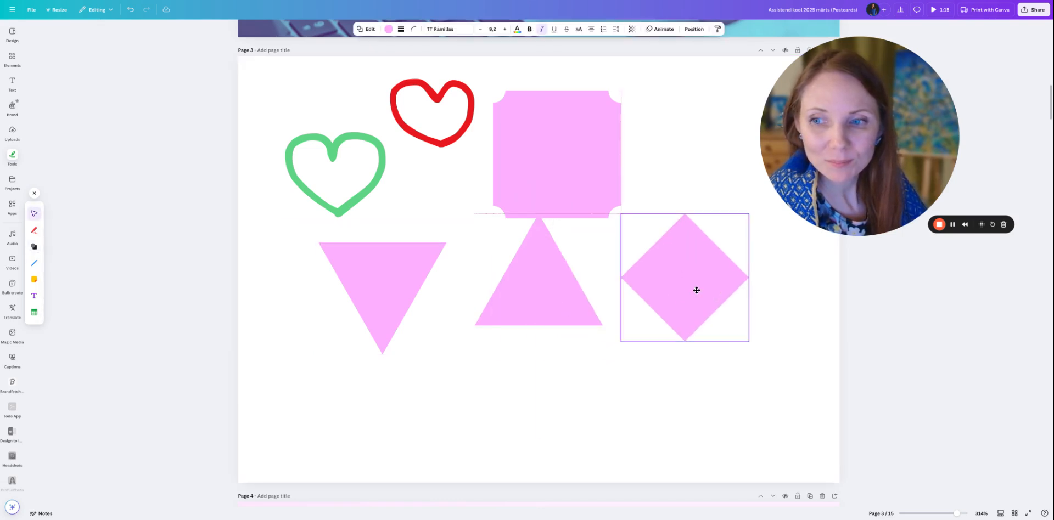
Add a pentagon in the page's lower left corner and shrink it to clear the downward-pointing triangle
{"action": "left_click", "coordinate": [34, 247]}
{"action": "left_click", "coordinate": [55, 321]}
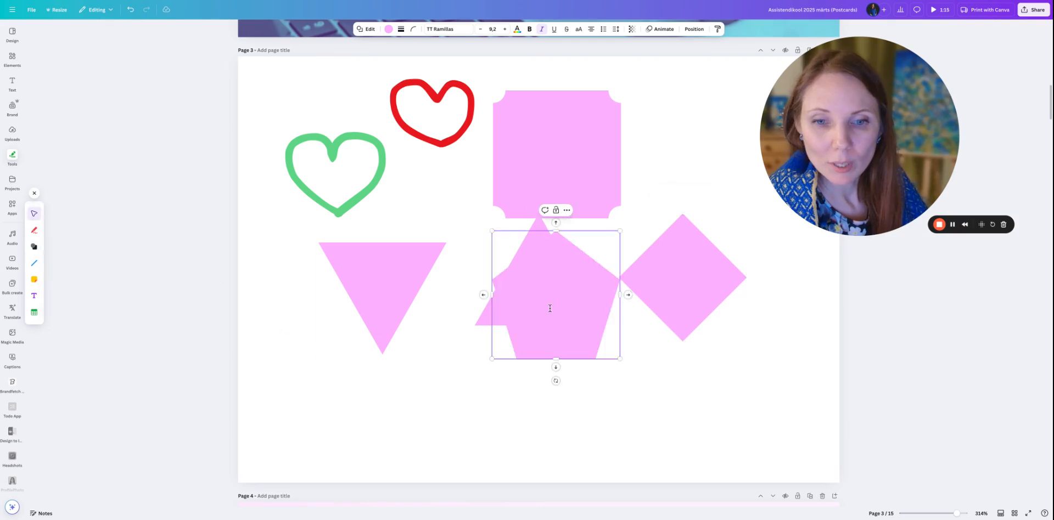
{"action": "left_click_drag", "start_coordinate": [578, 327], "coordinate": [353, 372]}
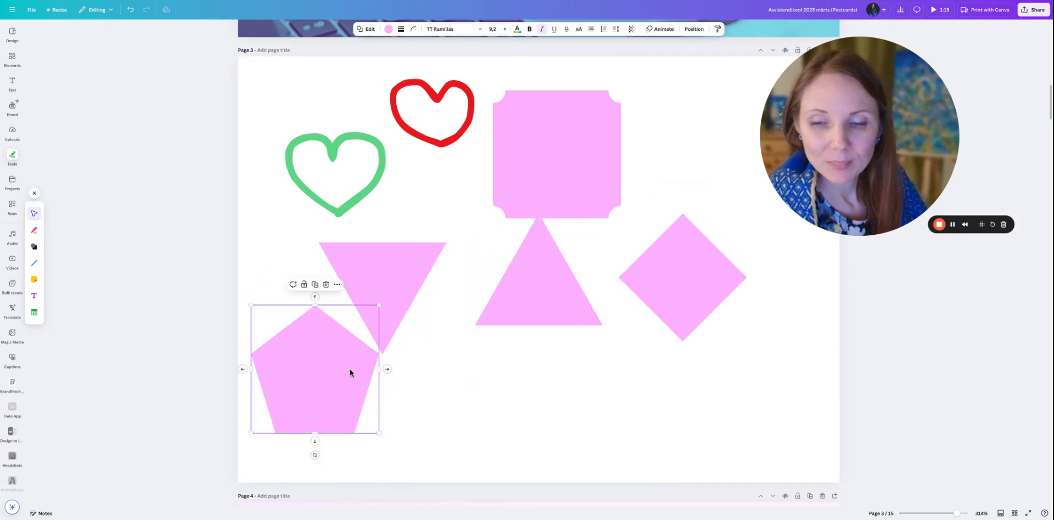
{"action": "left_click_drag", "start_coordinate": [379, 305], "coordinate": [342, 342]}
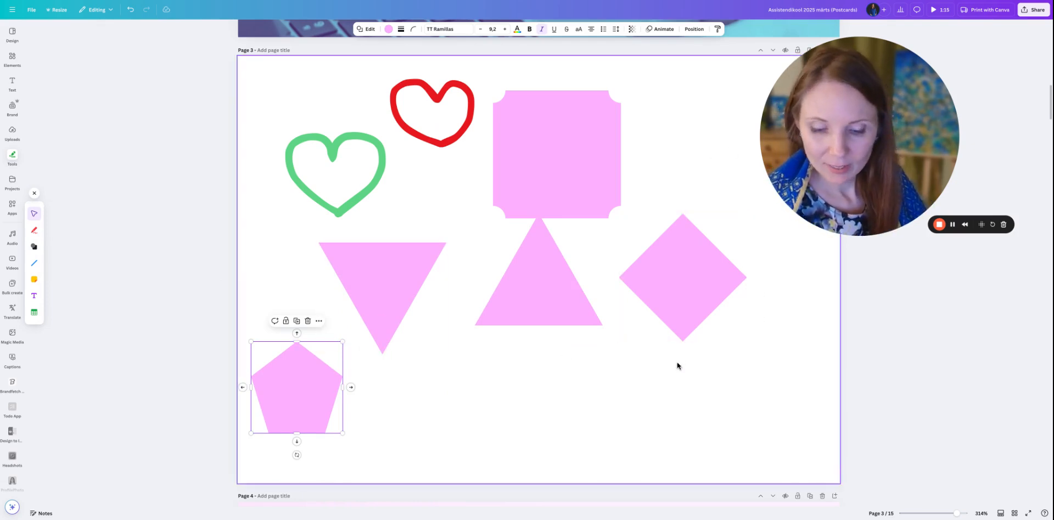
Add a square shape and move it to the lower middle of the page, between the small pentagon and the diamond
{"action": "left_click", "coordinate": [614, 446]}
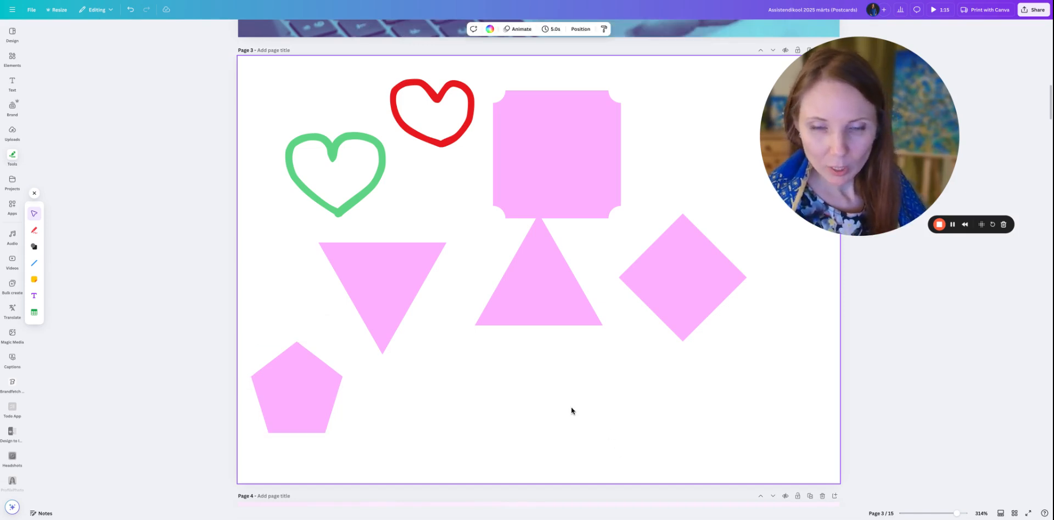
{"action": "key", "text": "r"}
{"action": "left_click_drag", "start_coordinate": [565, 307], "coordinate": [492, 388]}
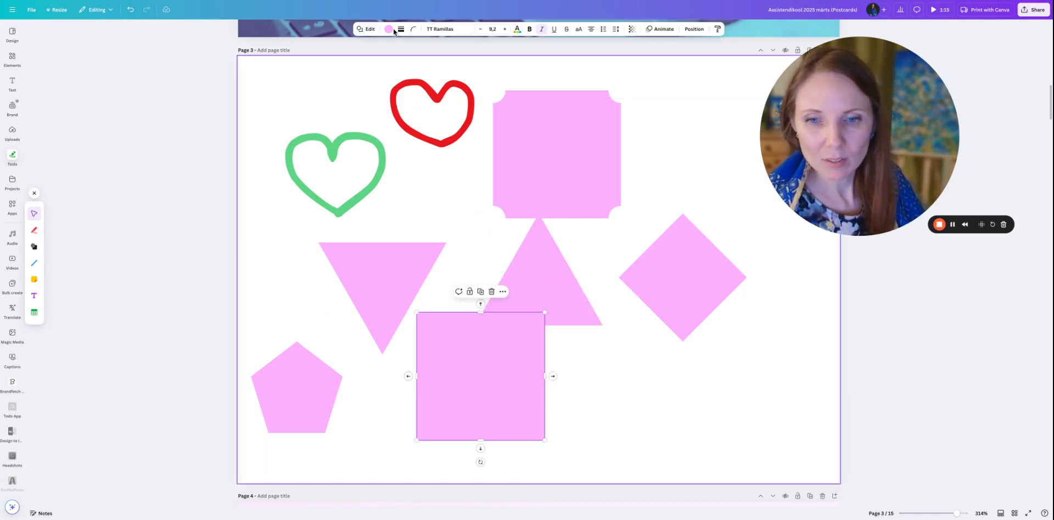
Change the new square into a pentagon and move it closer to the small pentagon
{"action": "left_click", "coordinate": [364, 30]}
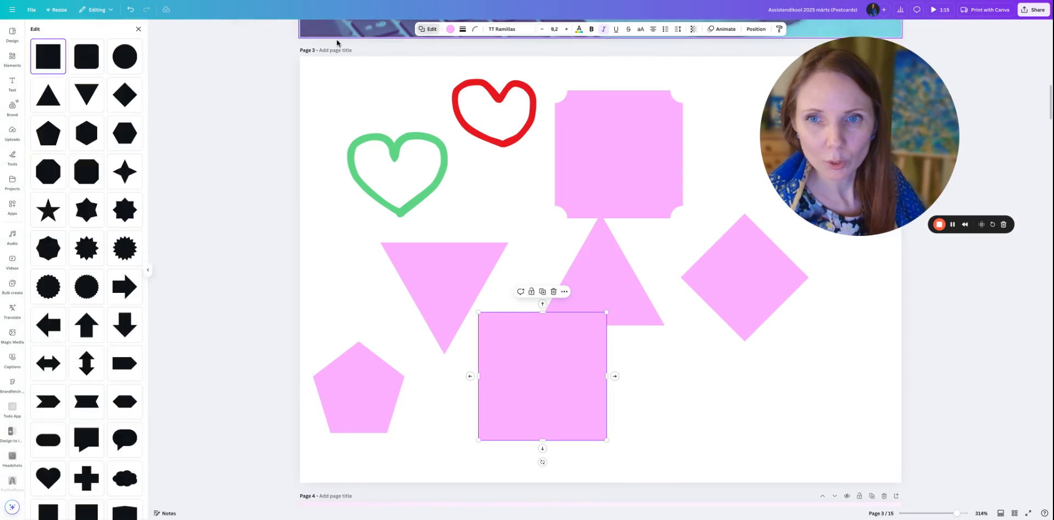
{"action": "left_click", "coordinate": [121, 102]}
{"action": "left_click", "coordinate": [48, 134]}
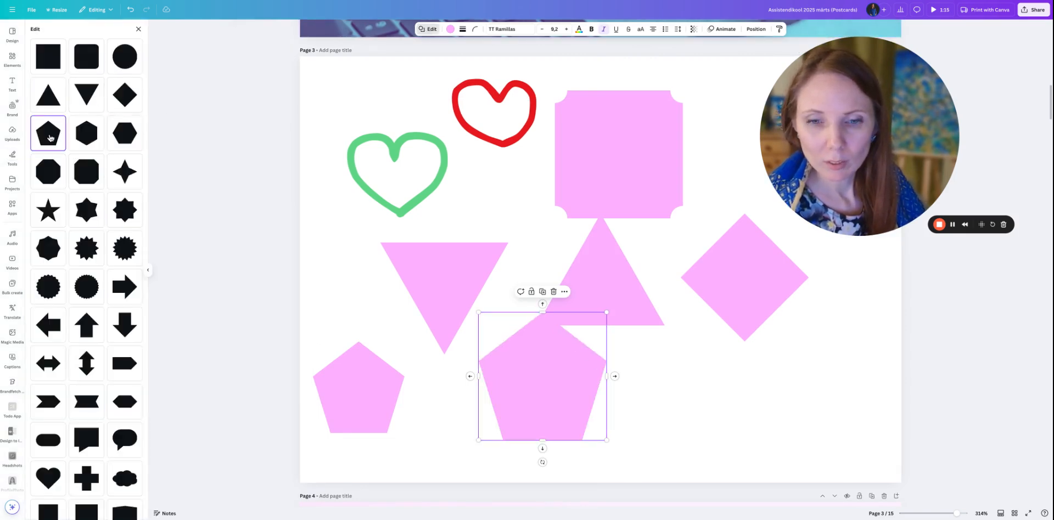
{"action": "left_click", "coordinate": [639, 391]}
{"action": "left_click_drag", "start_coordinate": [480, 377], "coordinate": [443, 390]}
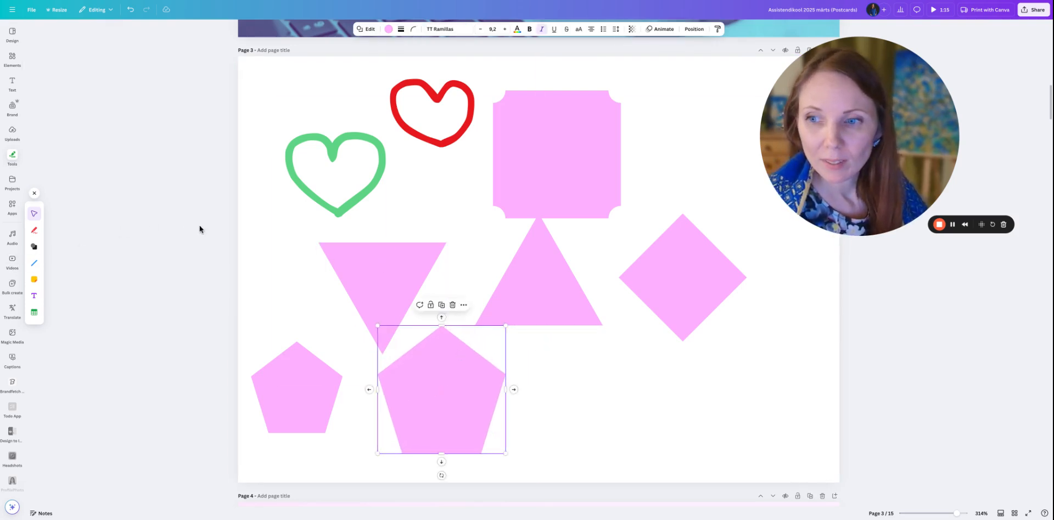
Add a straight line and move it to the empty area below the diamond
{"action": "left_click", "coordinate": [583, 385]}
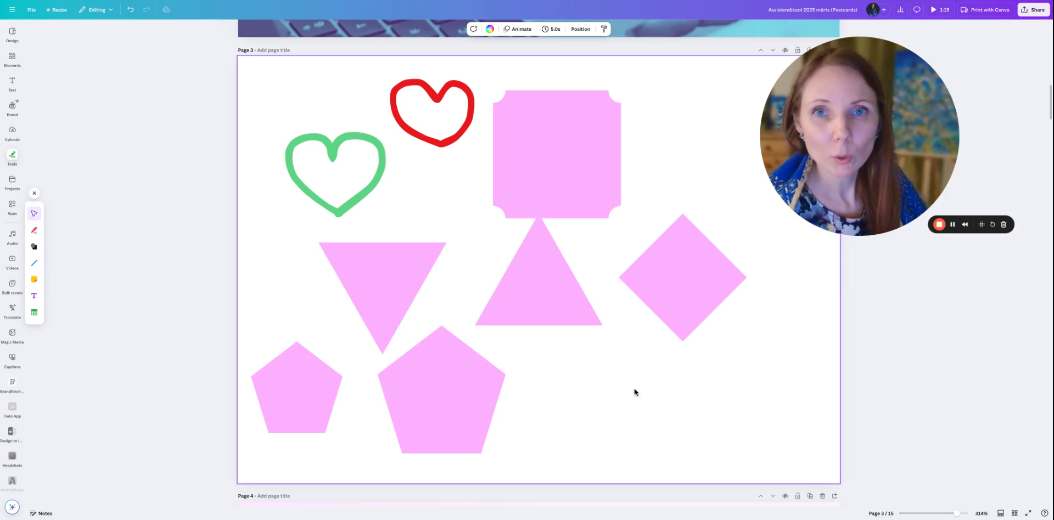
{"action": "key", "text": "l"}
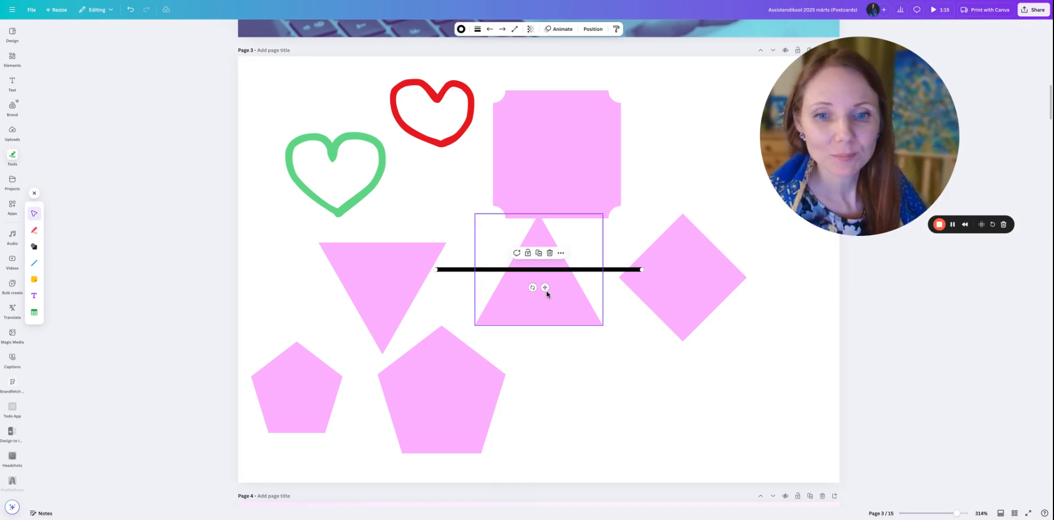
{"action": "left_click_drag", "start_coordinate": [546, 291], "coordinate": [672, 418]}
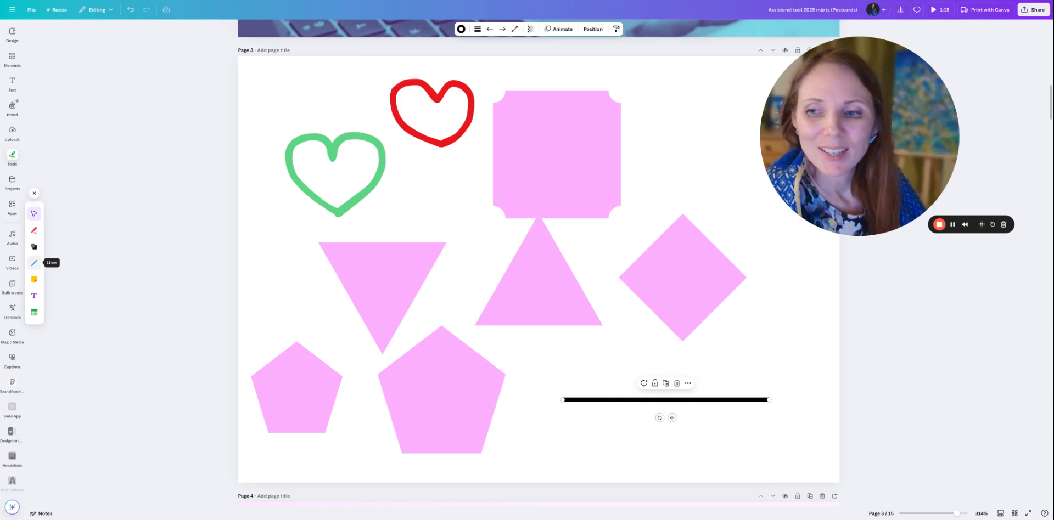
Add an elbowed line and a curved line, and move the curved one below the upward-pointing triangle
{"action": "left_click", "coordinate": [34, 262]}
{"action": "left_click", "coordinate": [55, 264]}
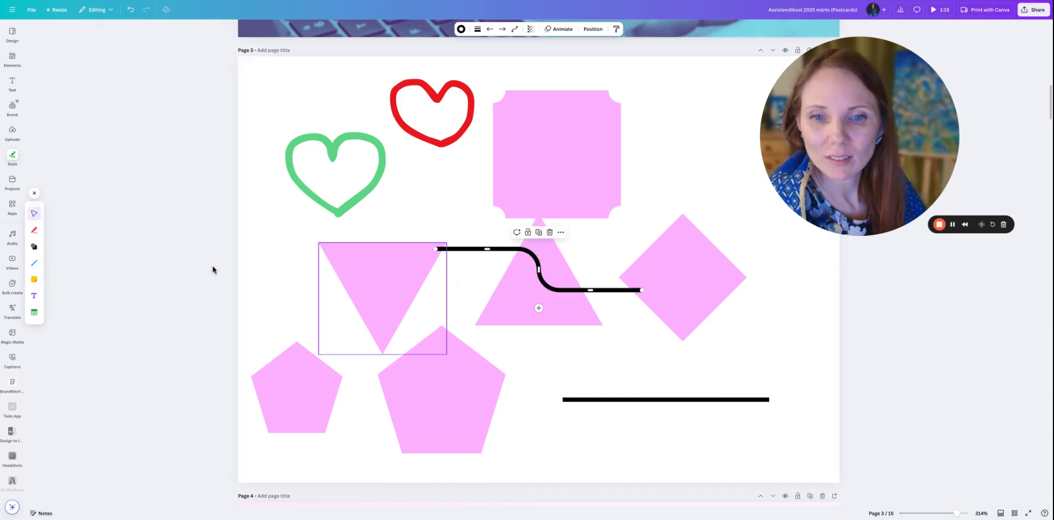
{"action": "left_click", "coordinate": [53, 263]}
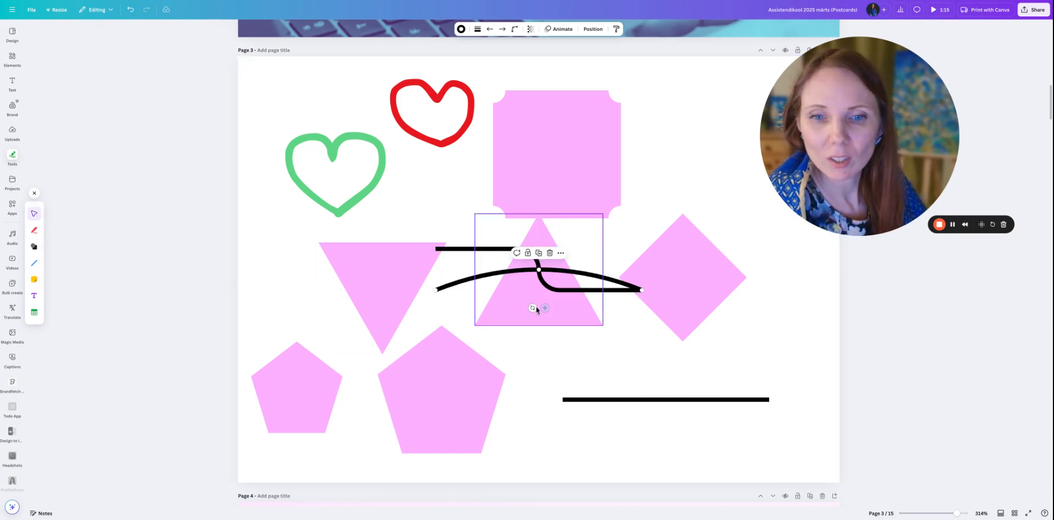
{"action": "left_click_drag", "start_coordinate": [544, 305], "coordinate": [568, 373]}
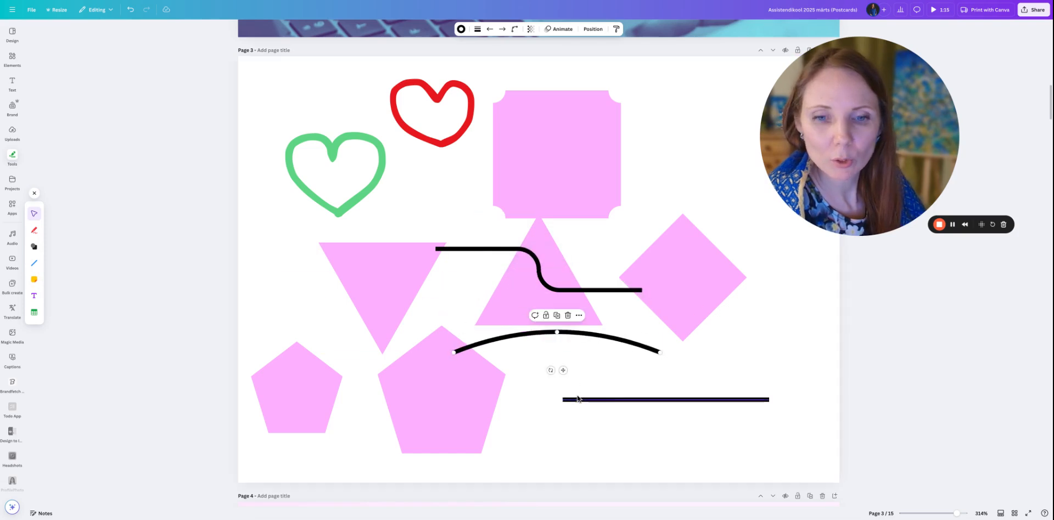
Add a second straight line and place it just below the first straight line
{"action": "left_click", "coordinate": [624, 399]}
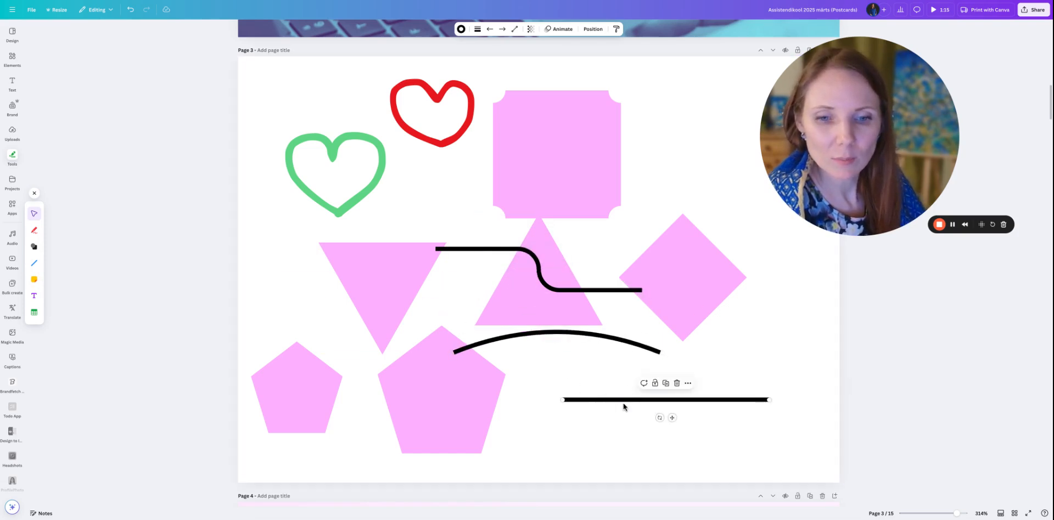
{"action": "key", "text": "l"}
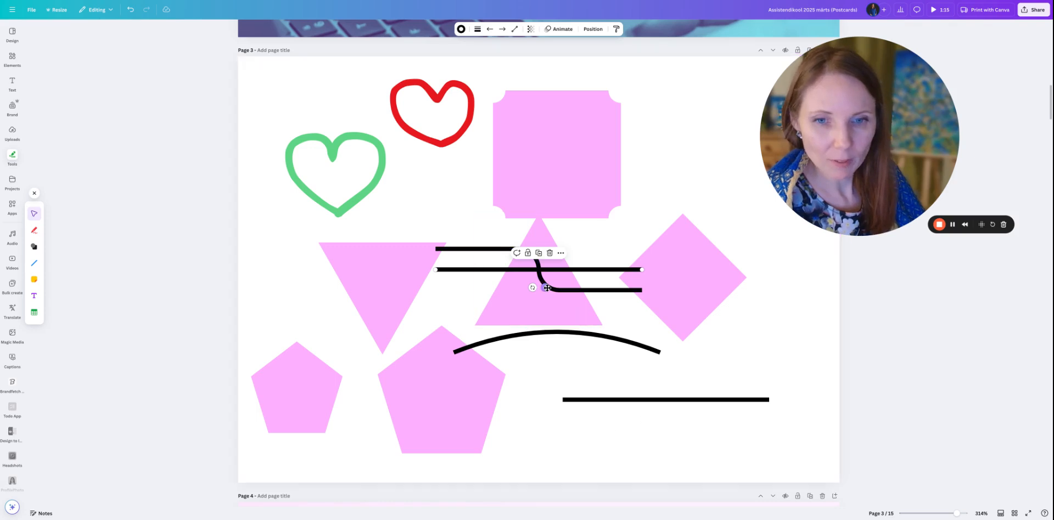
{"action": "left_click_drag", "start_coordinate": [536, 280], "coordinate": [644, 443]}
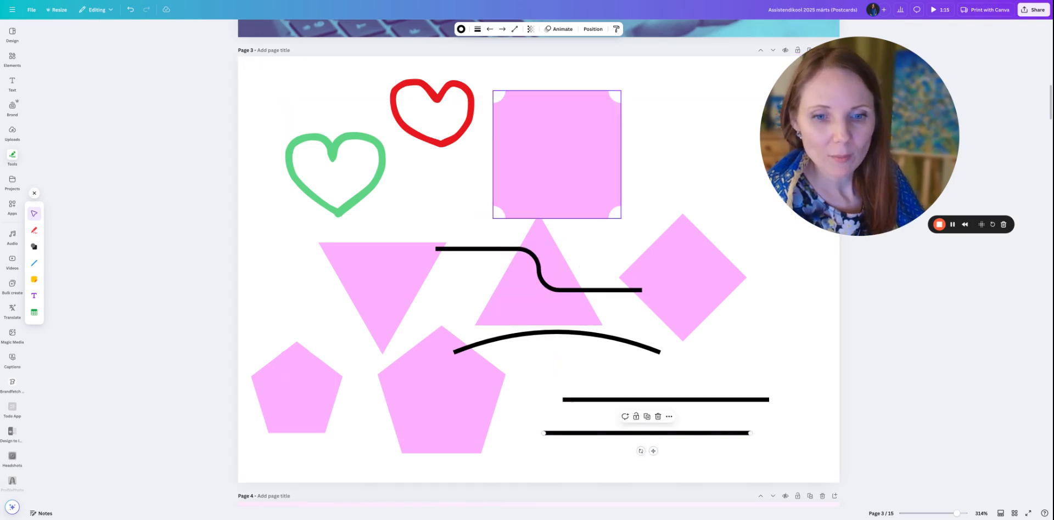
Change the lowest line to the Elbowed type and pull its middle segment upward
{"action": "left_click", "coordinate": [514, 29]}
{"action": "left_click", "coordinate": [506, 61]}
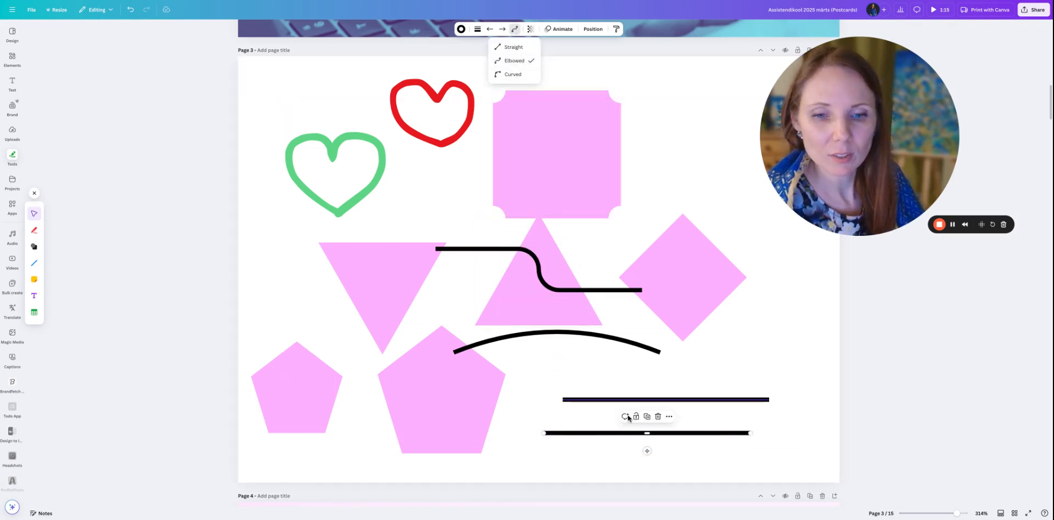
{"action": "mouse_move", "coordinate": [649, 432]}
{"action": "left_mouse_down"}
{"action": "mouse_move", "coordinate": [647, 401]}
{"action": "mouse_move", "coordinate": [646, 418]}
{"action": "left_mouse_up"}
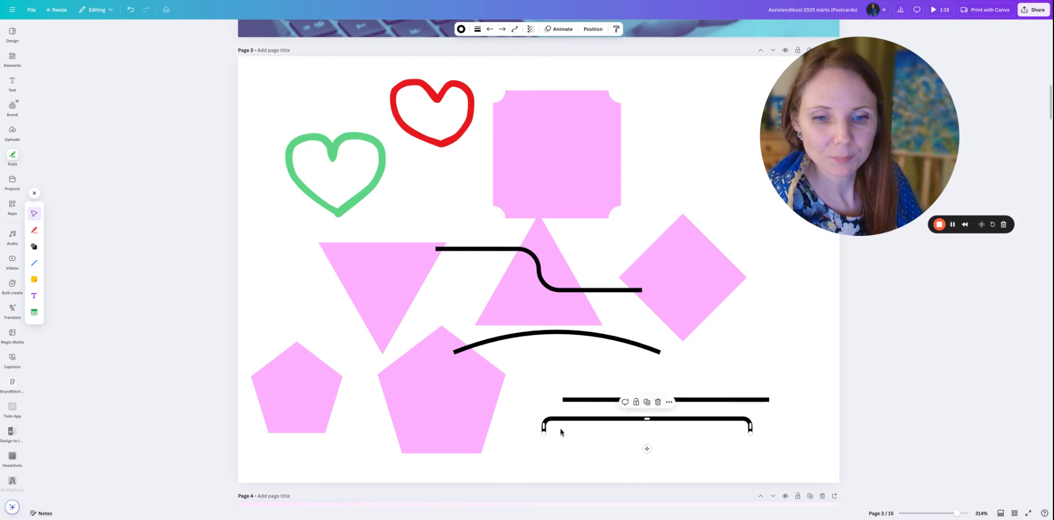
Change the lowest line to the Curved type and bend its middle downward
{"action": "left_click", "coordinate": [515, 29]}
{"action": "left_click", "coordinate": [513, 77]}
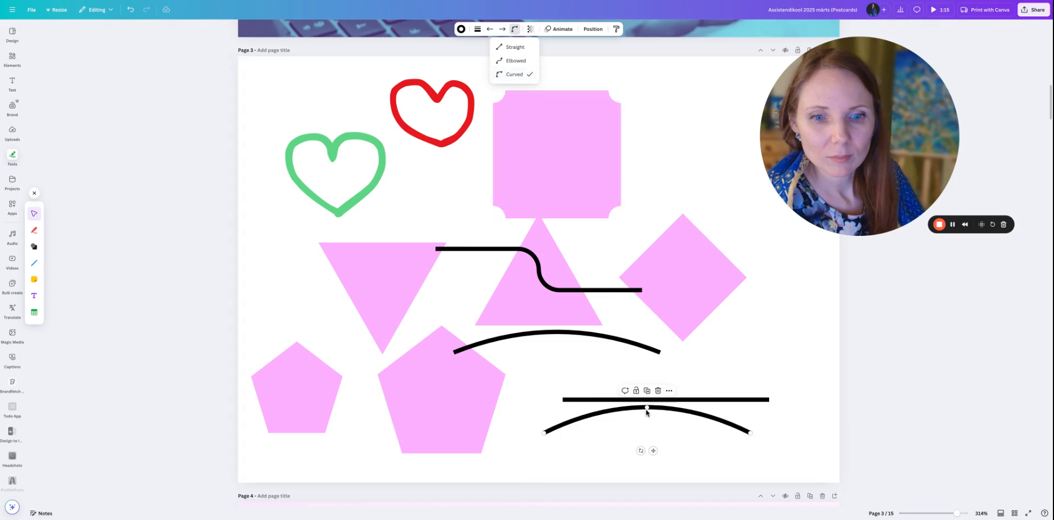
{"action": "left_click_drag", "start_coordinate": [645, 410], "coordinate": [637, 456]}
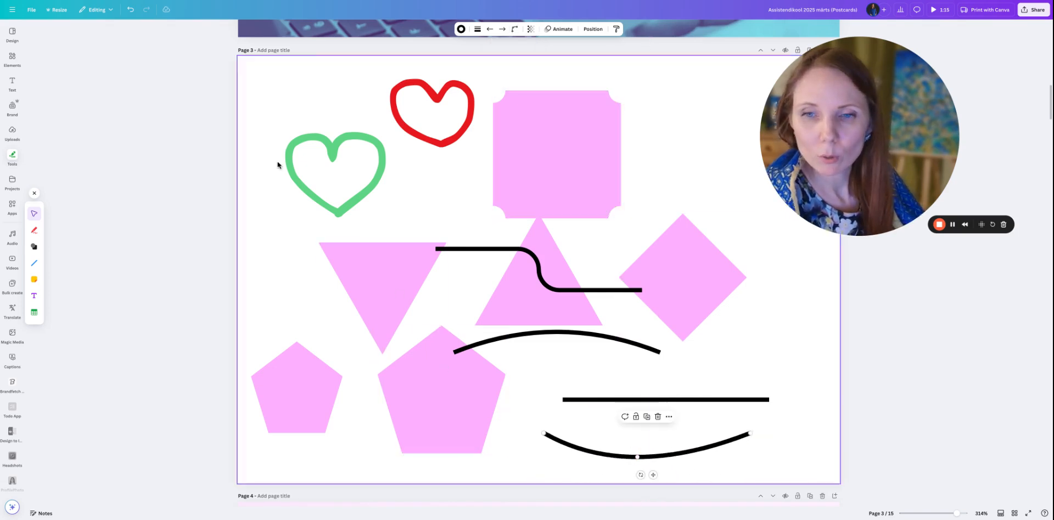
{"action": "left_click", "coordinate": [252, 144]}
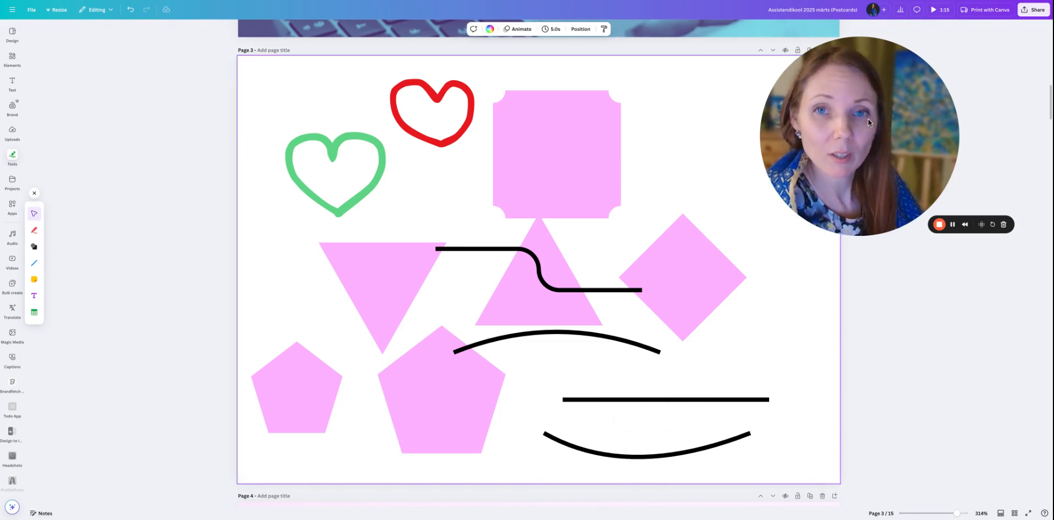
{"action": "left_click_drag", "start_coordinate": [877, 119], "coordinate": [900, 104]}
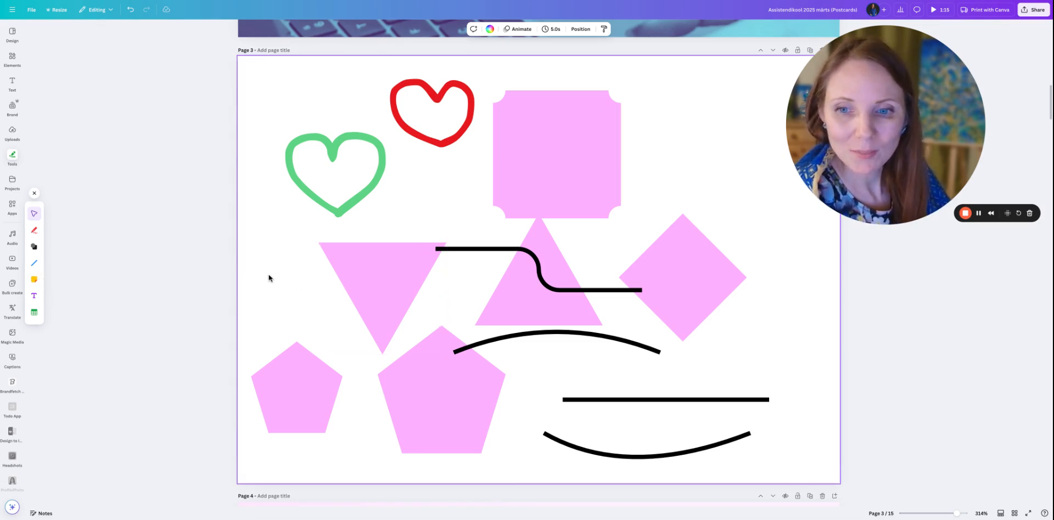
Open page 4 from the page overview to examine its grouped sticky notes, and return to page 3
{"action": "scroll", "coordinate": [269, 276], "scroll_direction": "down", "scroll_amount": 1}
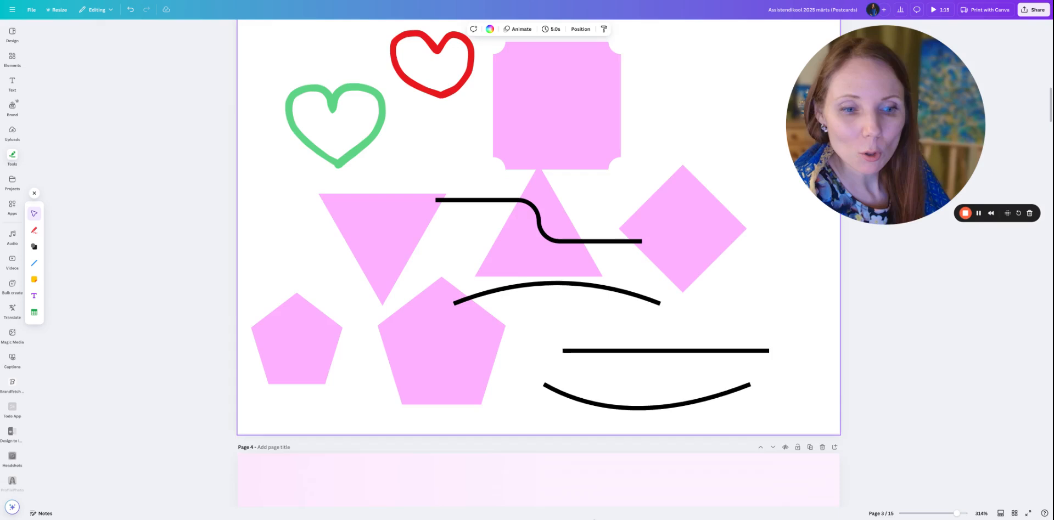
{"action": "left_click", "coordinate": [1014, 513]}
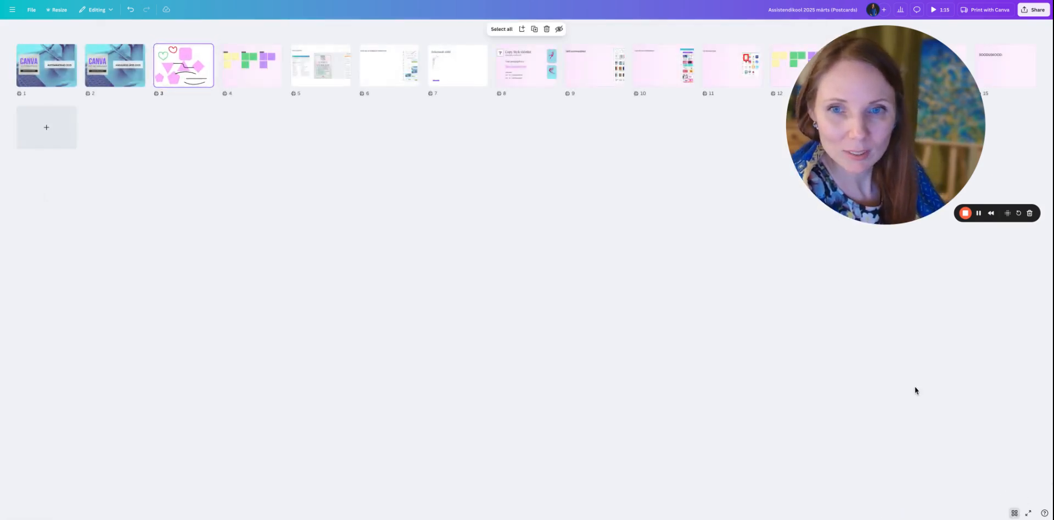
{"action": "double_click", "coordinate": [251, 84]}
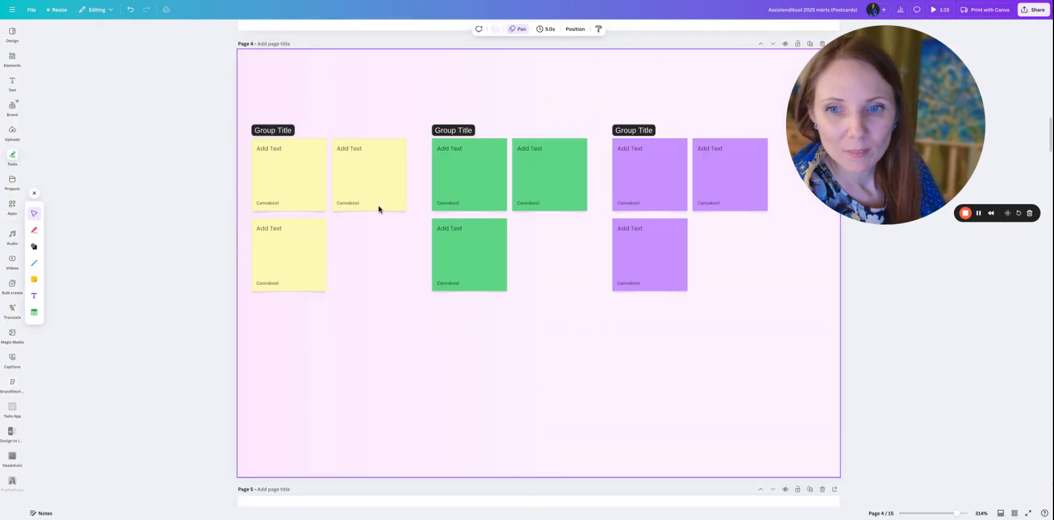
{"action": "scroll", "coordinate": [662, 334], "scroll_direction": "up", "scroll_amount": 4}
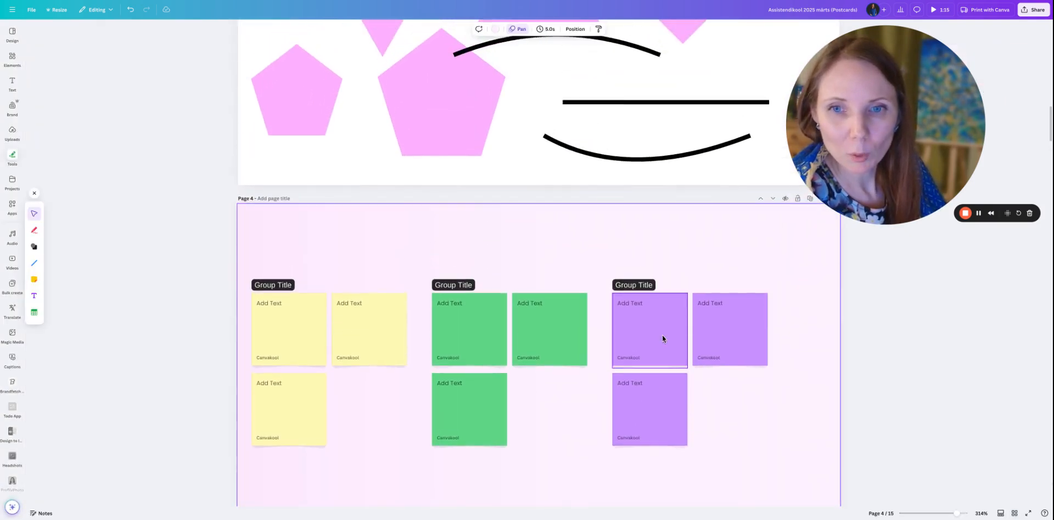
{"action": "scroll", "coordinate": [660, 335], "scroll_direction": "down", "scroll_amount": 3}
{"action": "left_click", "coordinate": [644, 323]}
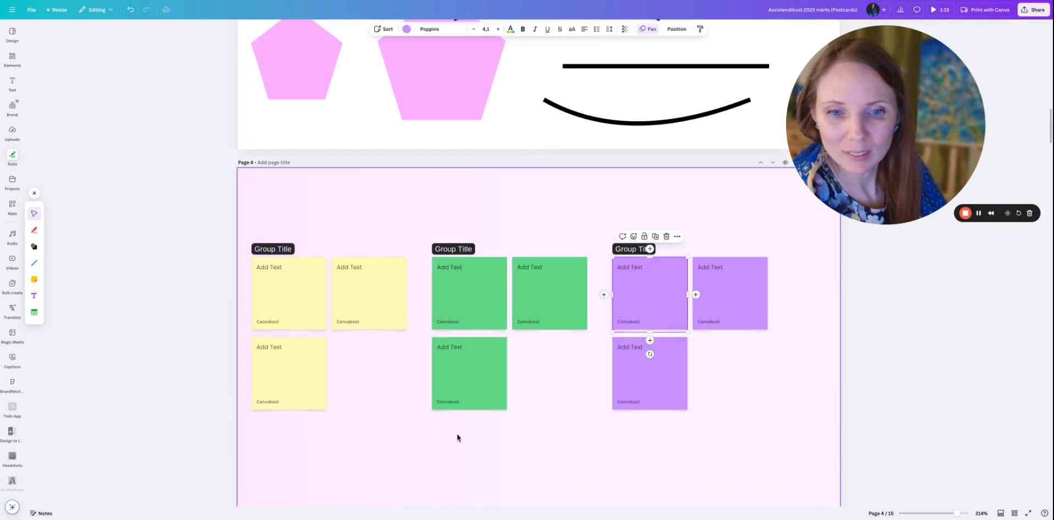
{"action": "left_click", "coordinate": [494, 467]}
{"action": "scroll", "coordinate": [545, 446], "scroll_direction": "up", "scroll_amount": 5}
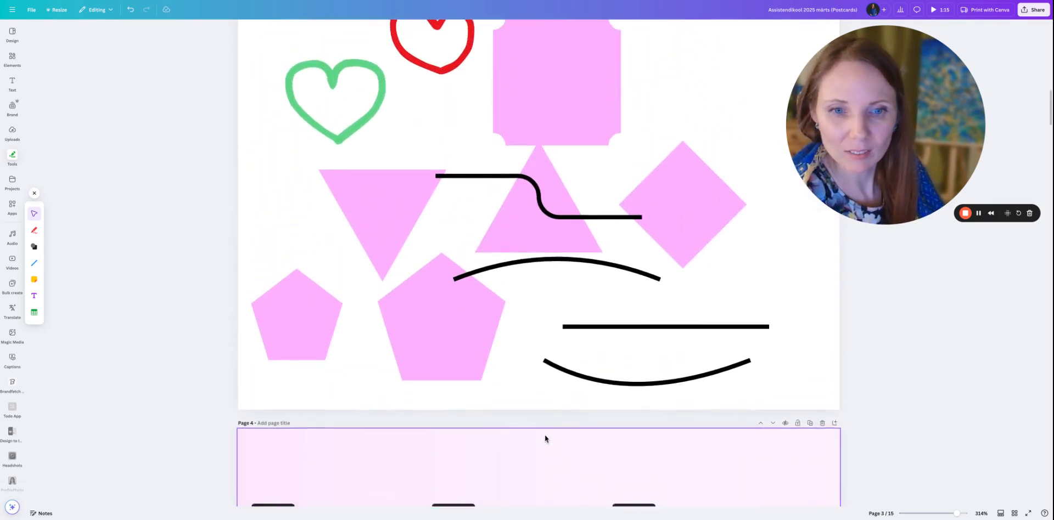
{"action": "scroll", "coordinate": [544, 436], "scroll_direction": "up", "scroll_amount": 2}
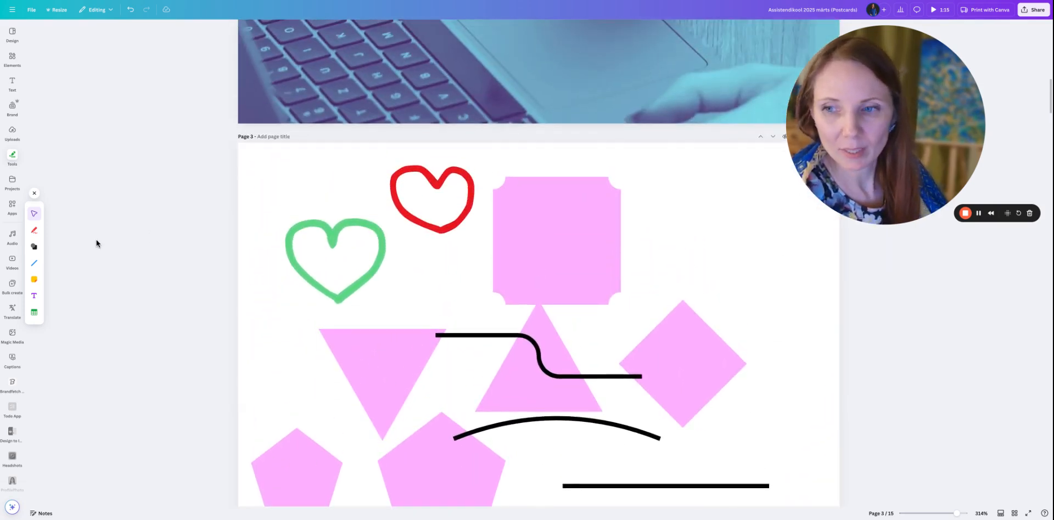
Move the remaining straight line to just above the notched square on page 3
{"action": "scroll", "coordinate": [93, 238], "scroll_direction": "down", "scroll_amount": 1}
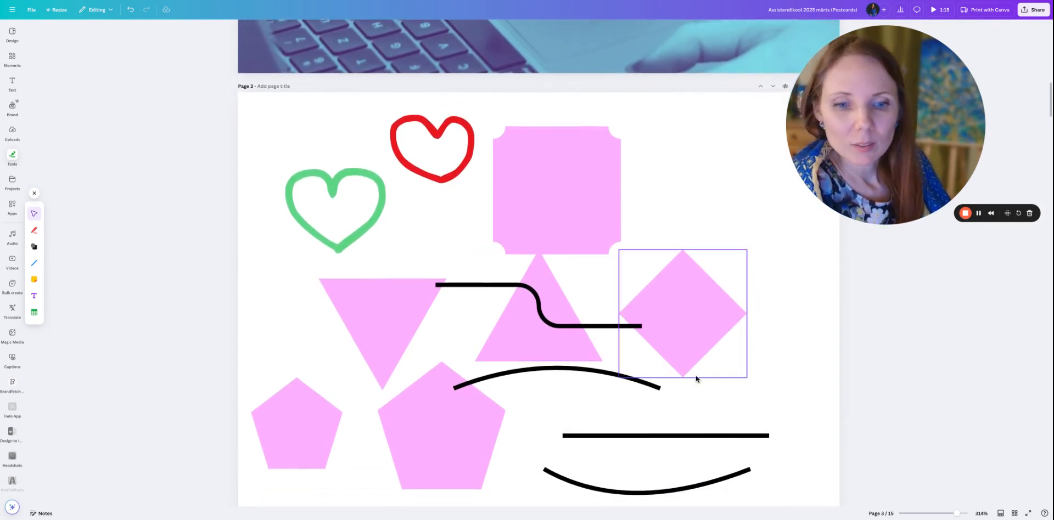
{"action": "left_click_drag", "start_coordinate": [698, 436], "coordinate": [635, 111]}
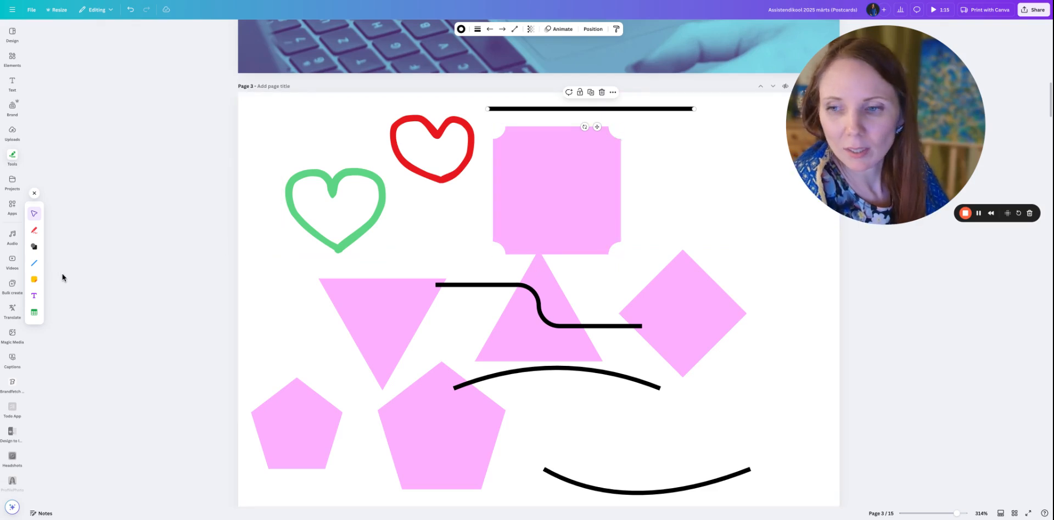
Add a red sticky note and place it beside the notched square, above the diamond
{"action": "left_click", "coordinate": [35, 281]}
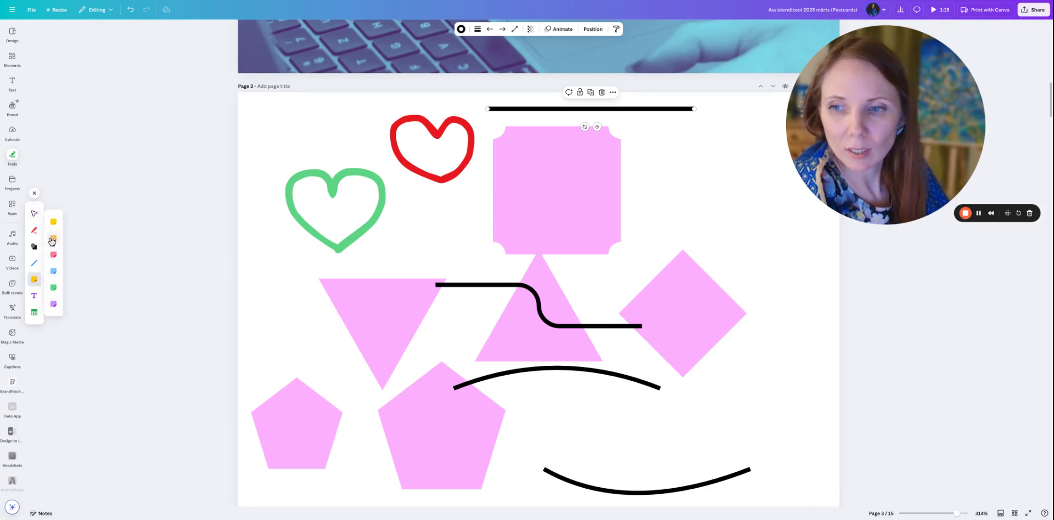
{"action": "left_click", "coordinate": [53, 255]}
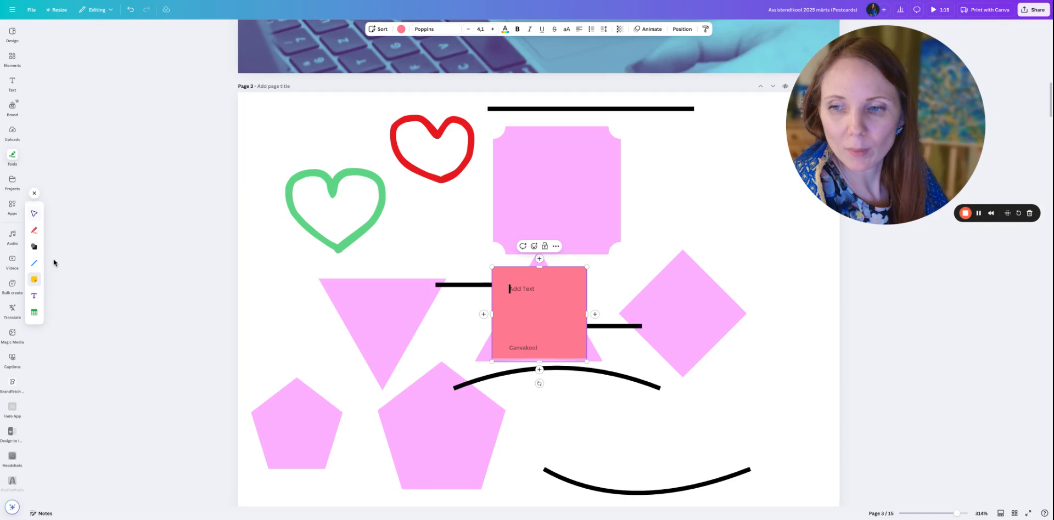
{"action": "left_click", "coordinate": [695, 266]}
{"action": "left_click_drag", "start_coordinate": [529, 306], "coordinate": [651, 189]}
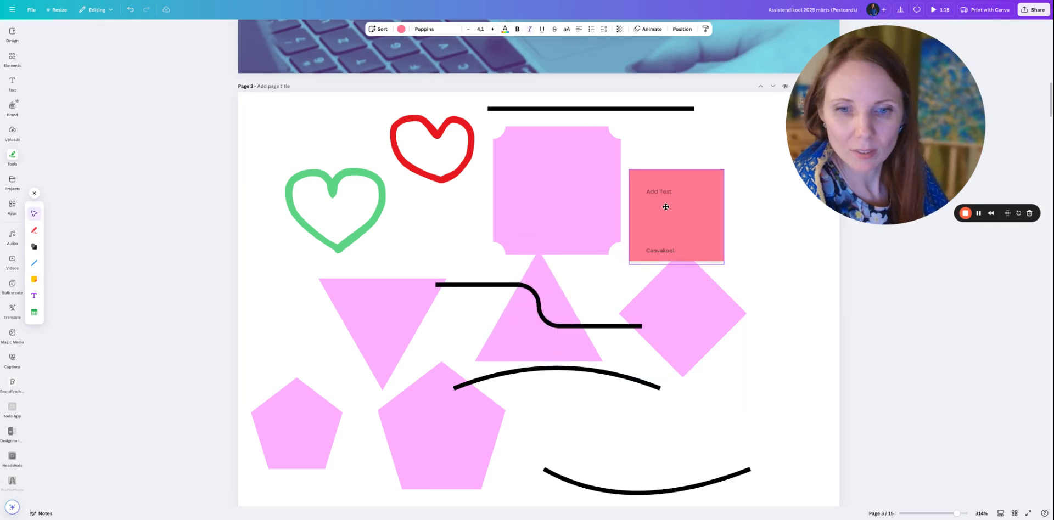
Add a green sticky note and place it overlapping the green heart's lower right edge
{"action": "left_click", "coordinate": [34, 281]}
{"action": "left_click", "coordinate": [59, 286]}
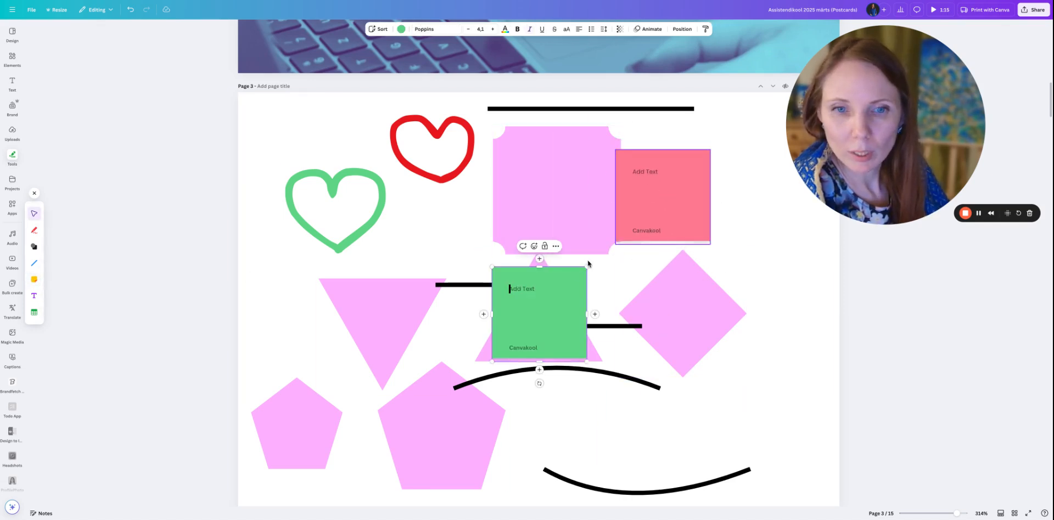
{"action": "left_click_drag", "start_coordinate": [527, 323], "coordinate": [394, 245]}
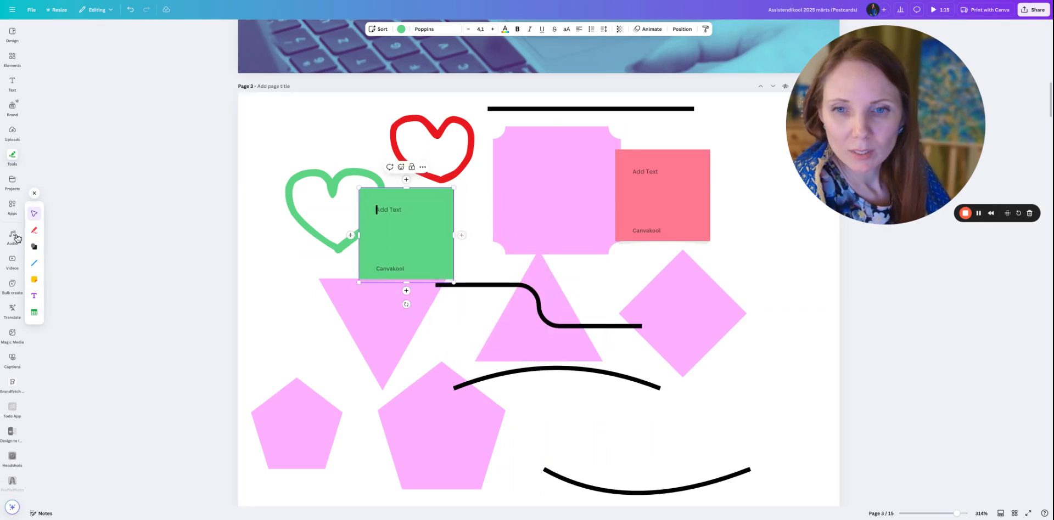
Add one more green, one more red and one yellow sticky note, leaving them stacked at the page's centre
{"action": "left_click", "coordinate": [34, 282]}
{"action": "left_click", "coordinate": [53, 291]}
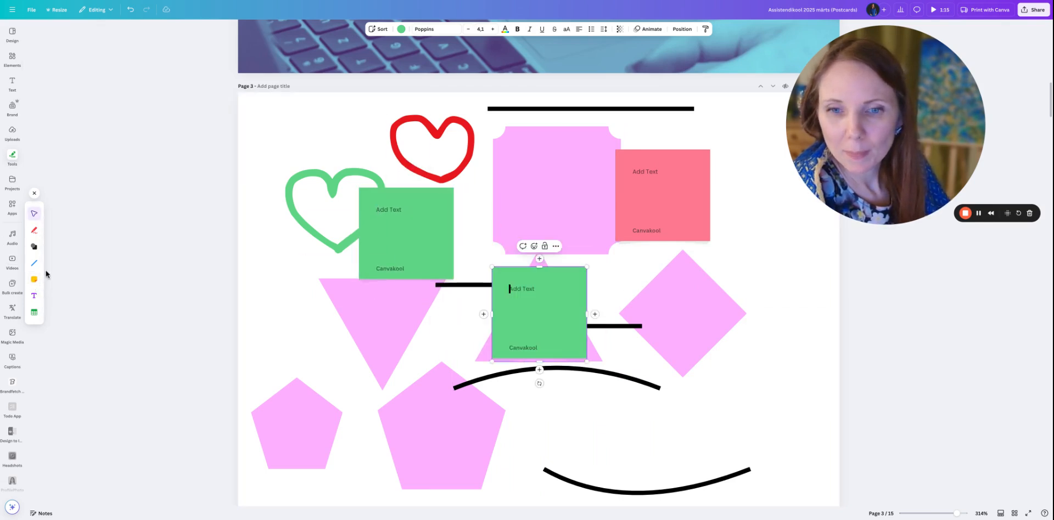
{"action": "left_click", "coordinate": [37, 282]}
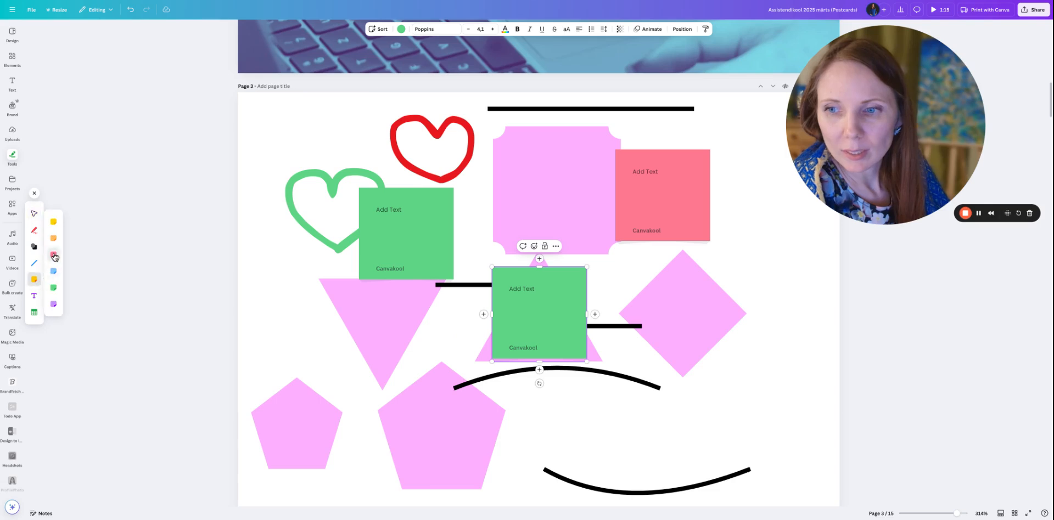
{"action": "left_click", "coordinate": [53, 256]}
{"action": "left_click", "coordinate": [33, 282]}
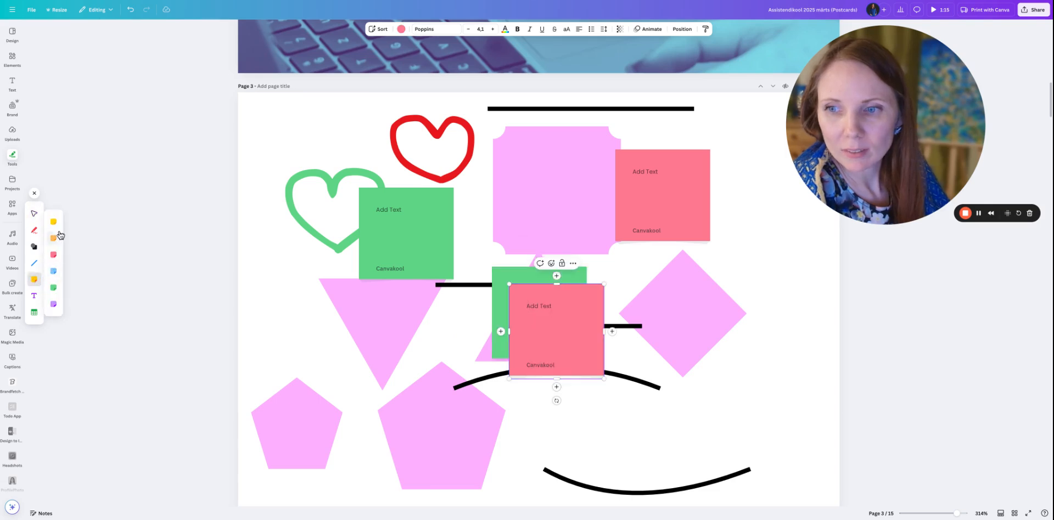
{"action": "left_click", "coordinate": [54, 223]}
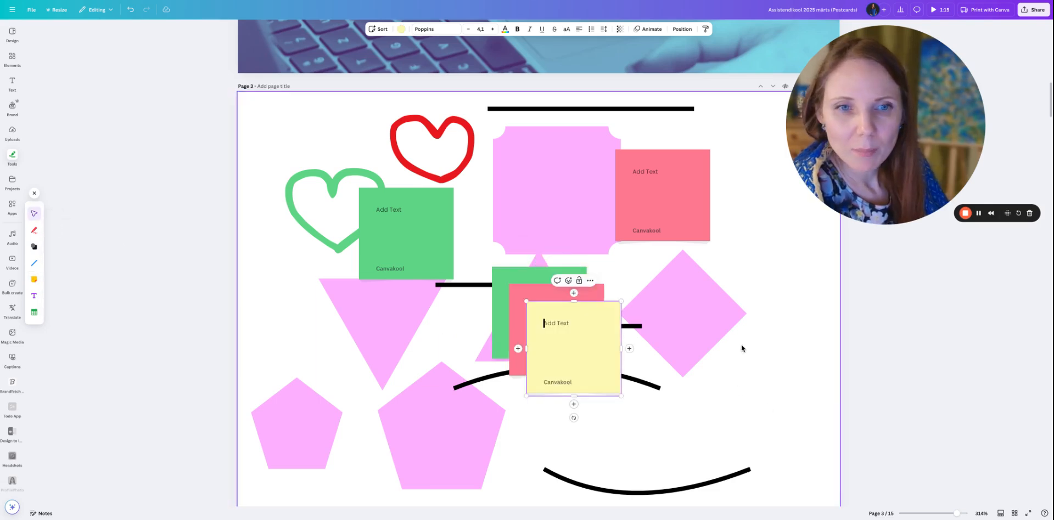
Duplicate page 3 and delete the notched square from the copy
{"action": "left_click_drag", "start_coordinate": [887, 119], "coordinate": [888, 228]}
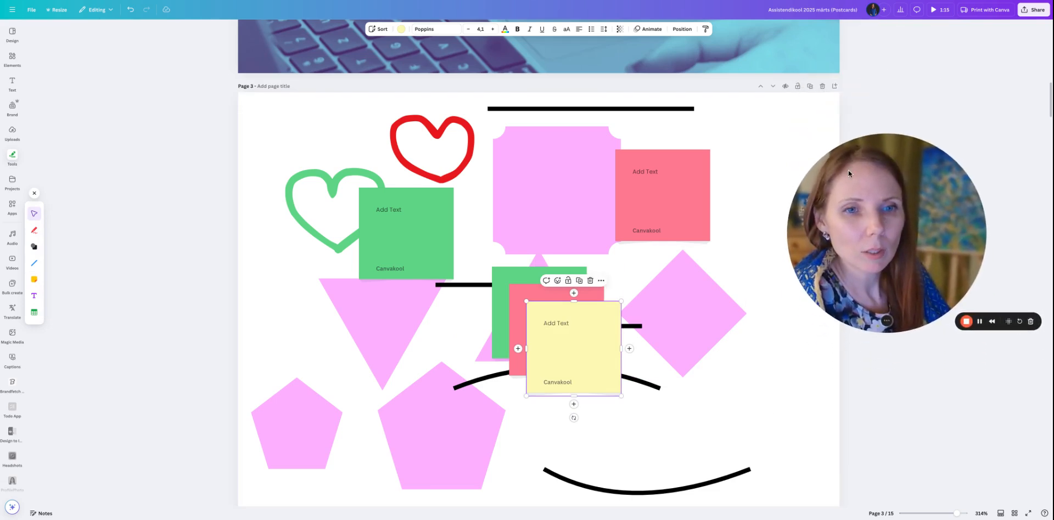
{"action": "left_click", "coordinate": [810, 88]}
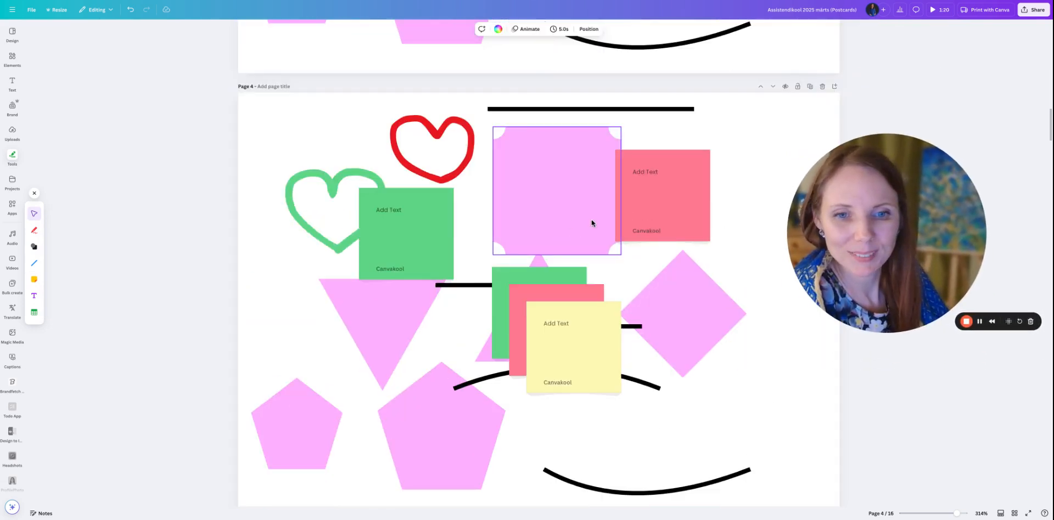
{"action": "left_click", "coordinate": [559, 223]}
{"action": "key", "text": "Delete"}
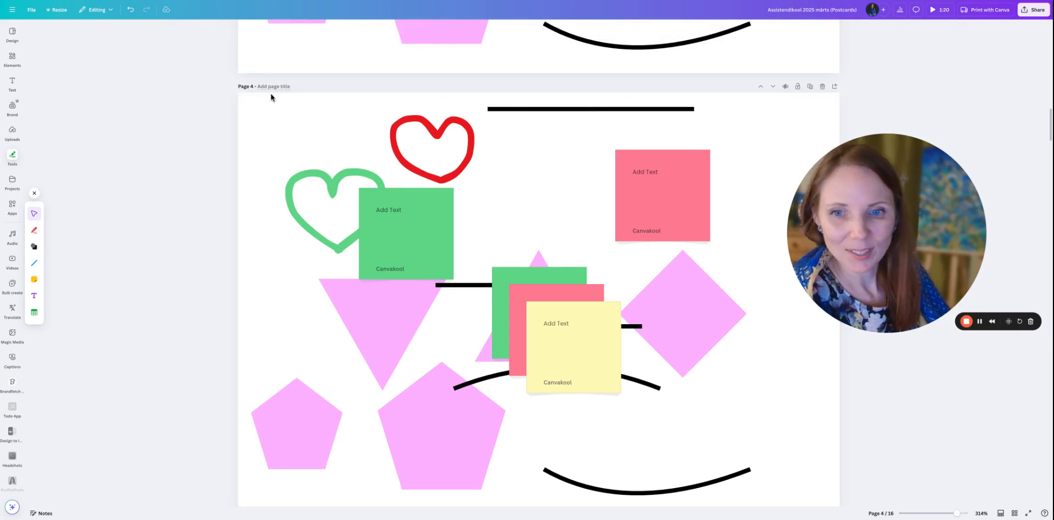
Select all lines, shapes and hearts in page 4's layer list and delete them, keeping only the sticky notes
{"action": "left_click", "coordinate": [695, 141]}
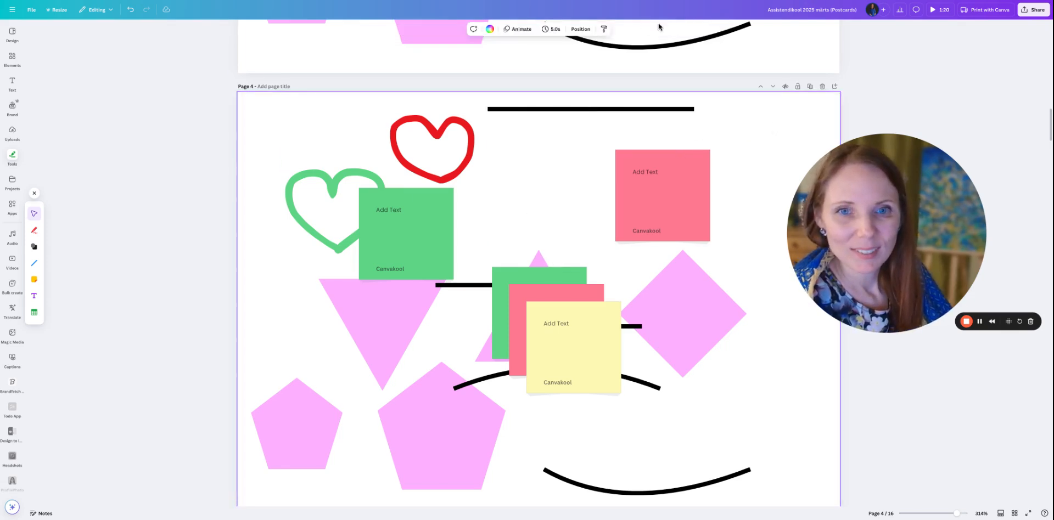
{"action": "left_click", "coordinate": [579, 31]}
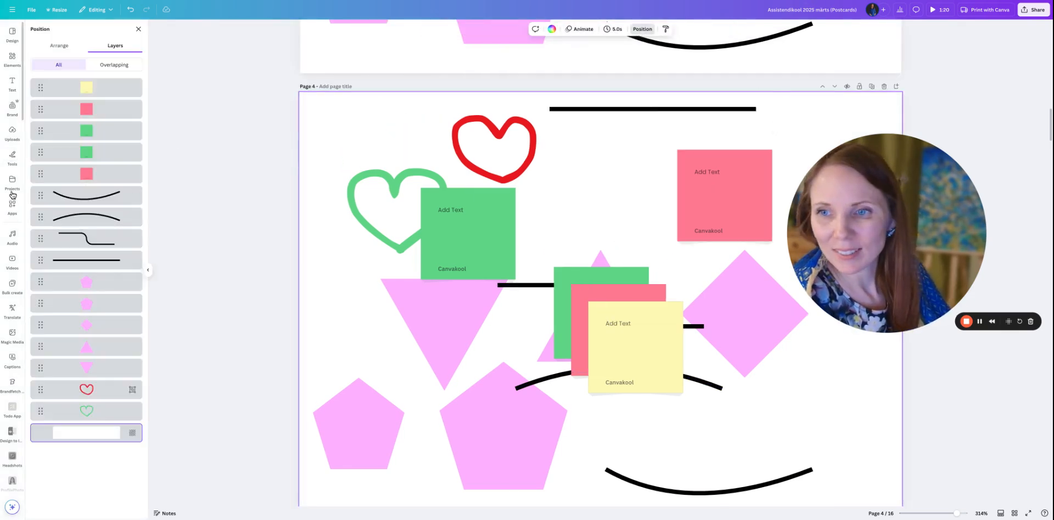
{"action": "left_click", "coordinate": [86, 195]}
{"action": "left_click", "coordinate": [91, 412], "text": "shift"}
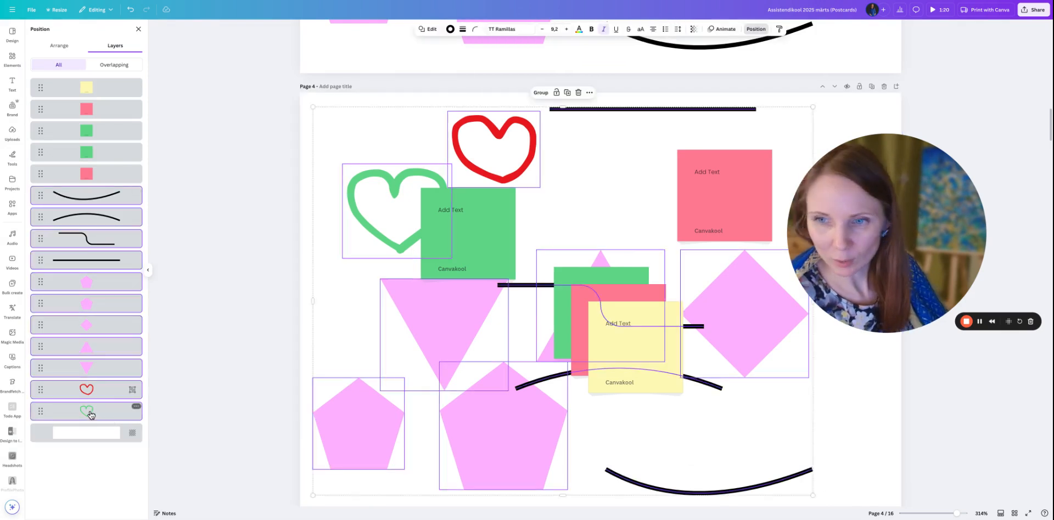
{"action": "key", "text": "Delete"}
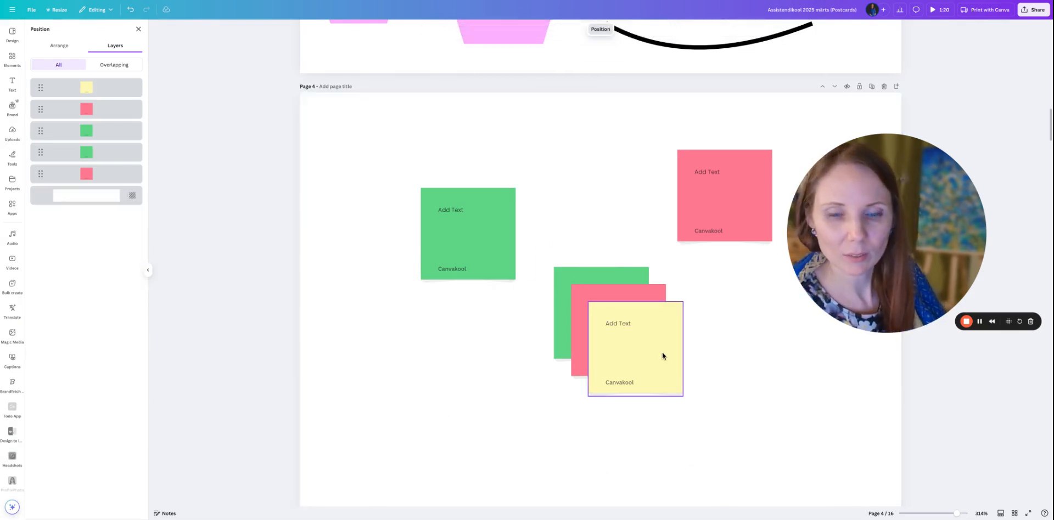
Select all five sticky notes on page 4 and sort them by color
{"action": "left_click", "coordinate": [481, 200]}
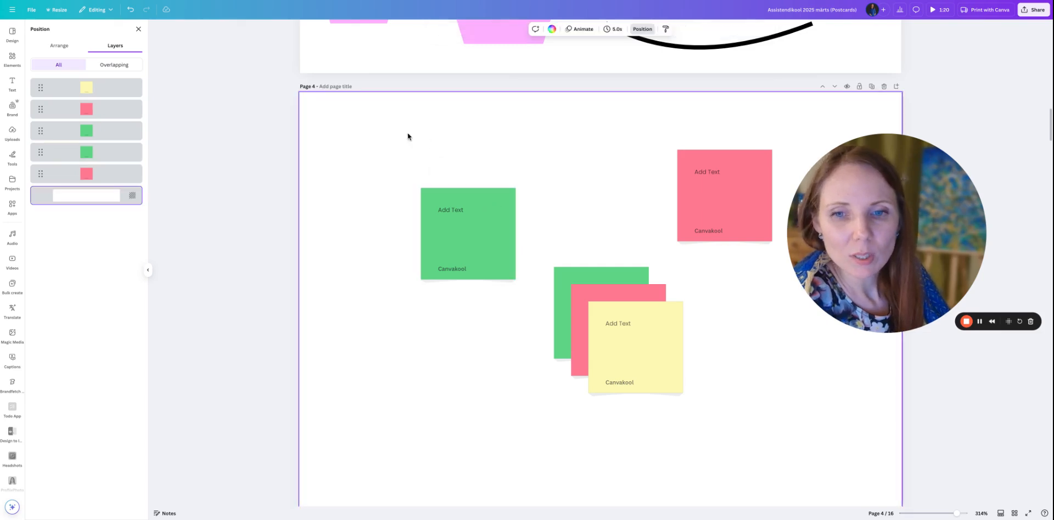
{"action": "left_click_drag", "start_coordinate": [407, 133], "coordinate": [726, 426]}
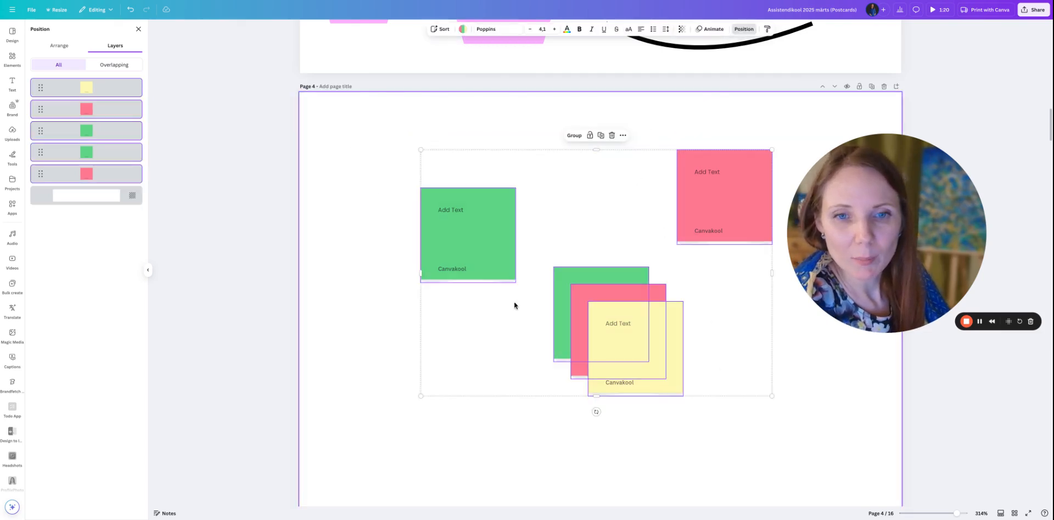
{"action": "left_click", "coordinate": [439, 30]}
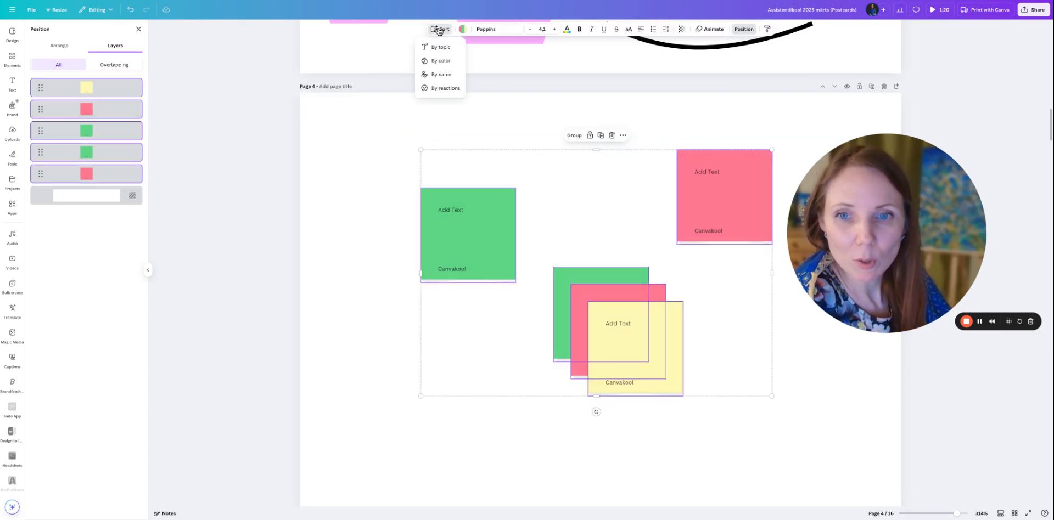
{"action": "left_click", "coordinate": [437, 61]}
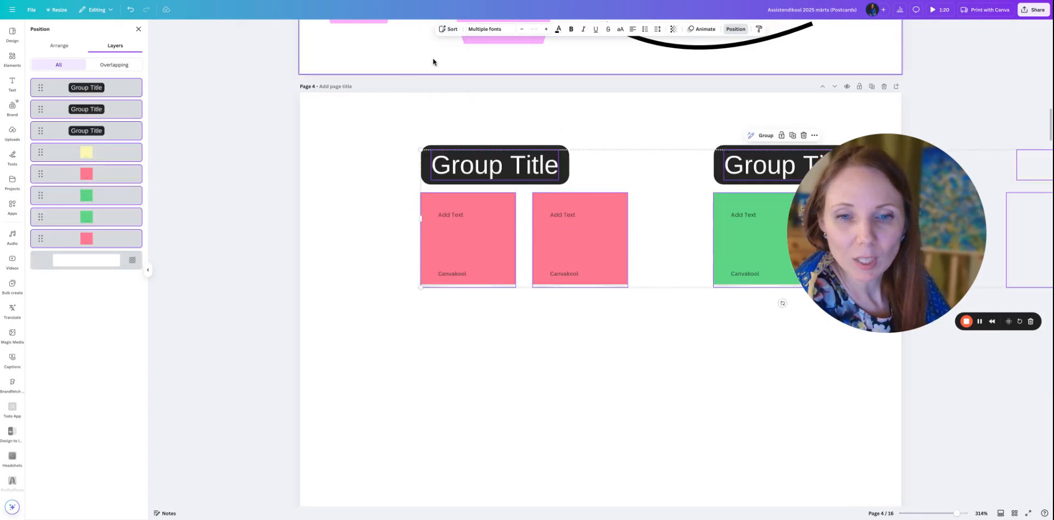
Shrink the sorted sticky note groups to about 125 wide by 24 high and position them across page 4's upper part
{"action": "left_click_drag", "start_coordinate": [728, 257], "coordinate": [546, 258]}
{"action": "left_click_drag", "start_coordinate": [439, 209], "coordinate": [454, 212]}
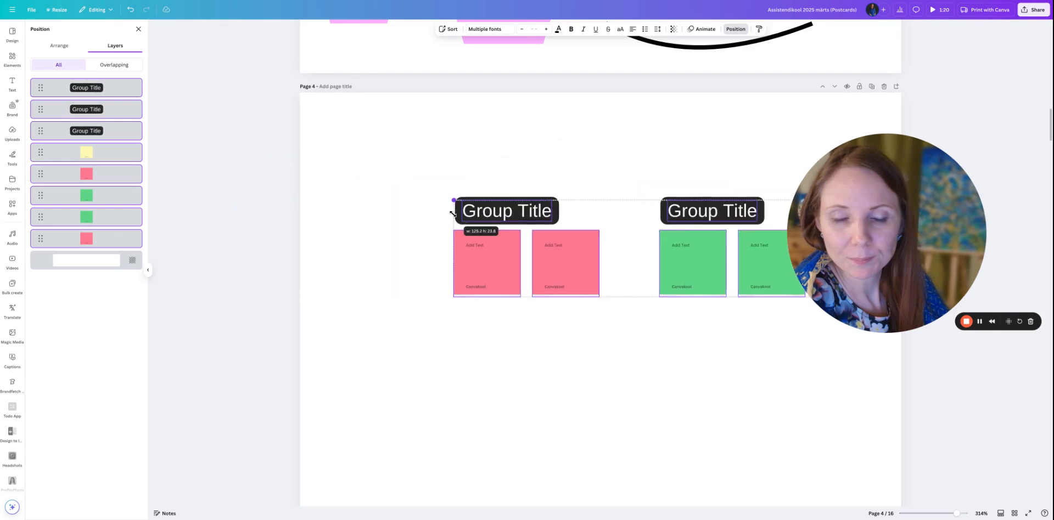
{"action": "left_click_drag", "start_coordinate": [677, 257], "coordinate": [542, 217]}
{"action": "left_click", "coordinate": [502, 346]}
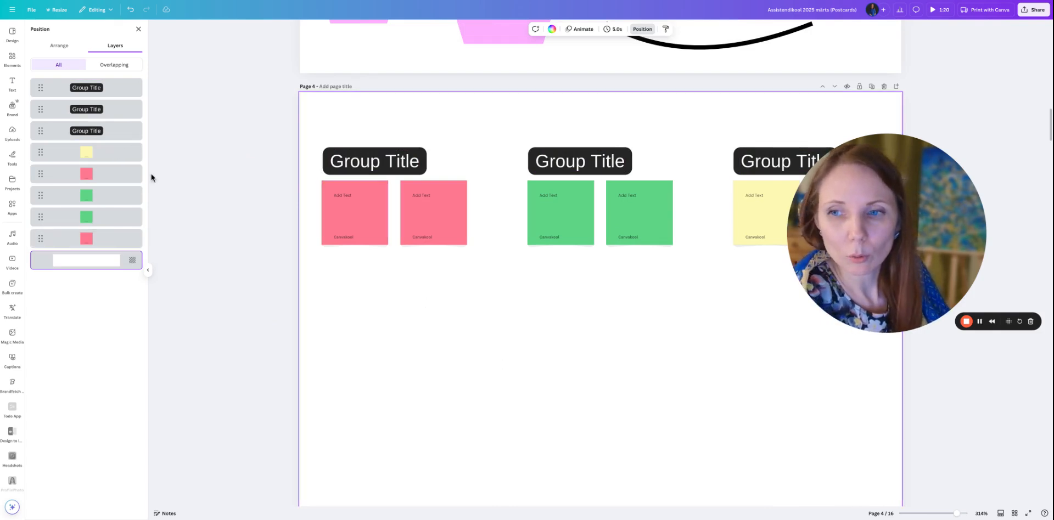
{"action": "left_click", "coordinate": [148, 269]}
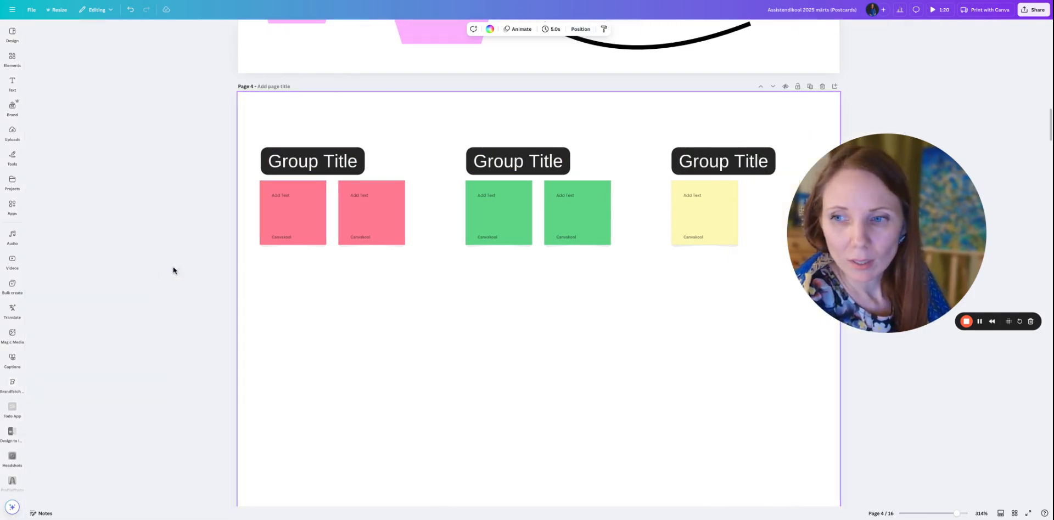
{"action": "left_click_drag", "start_coordinate": [898, 168], "coordinate": [882, 108]}
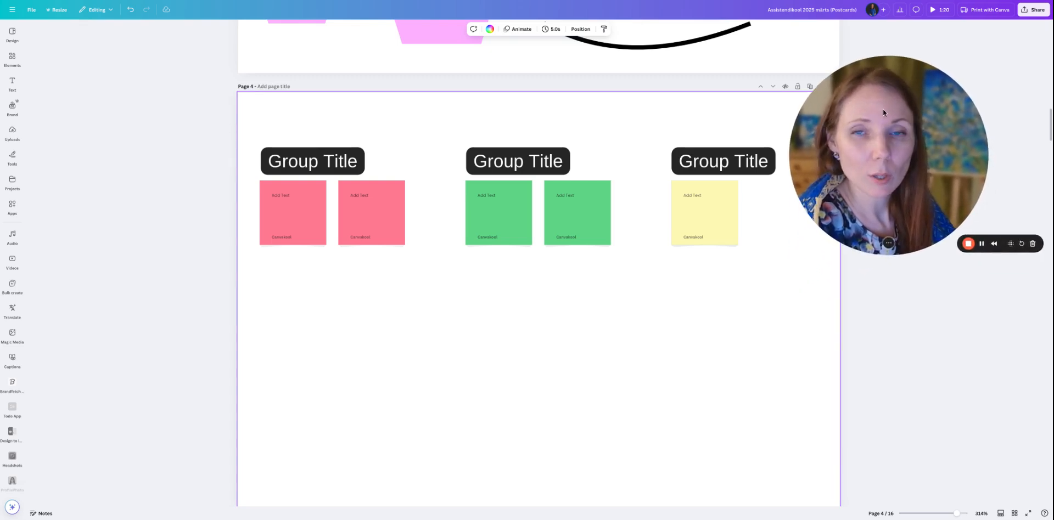
Add a paragraph text box to the centre of page 4 using the Text option in Tools
{"action": "left_click", "coordinate": [13, 163]}
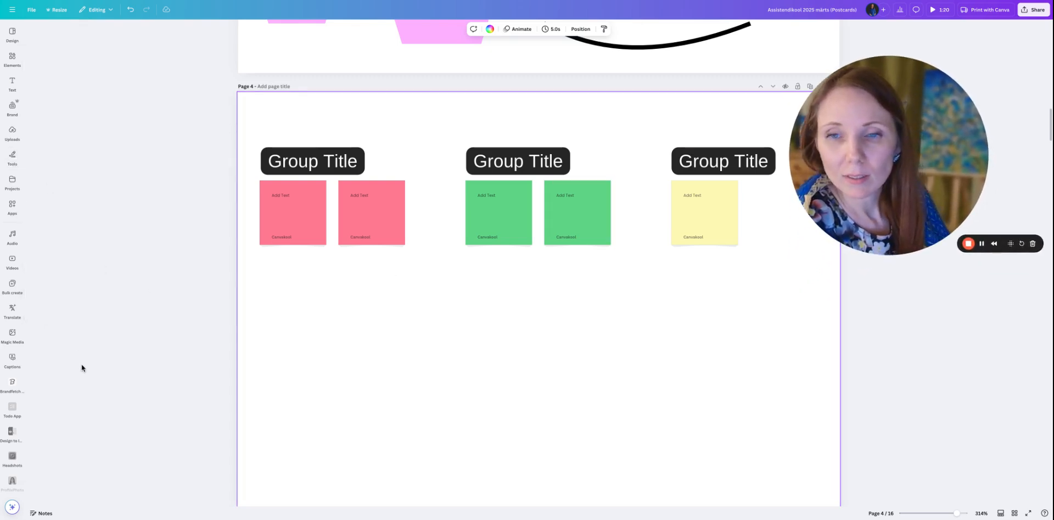
{"action": "scroll", "coordinate": [489, 402], "scroll_direction": "down", "scroll_amount": 1}
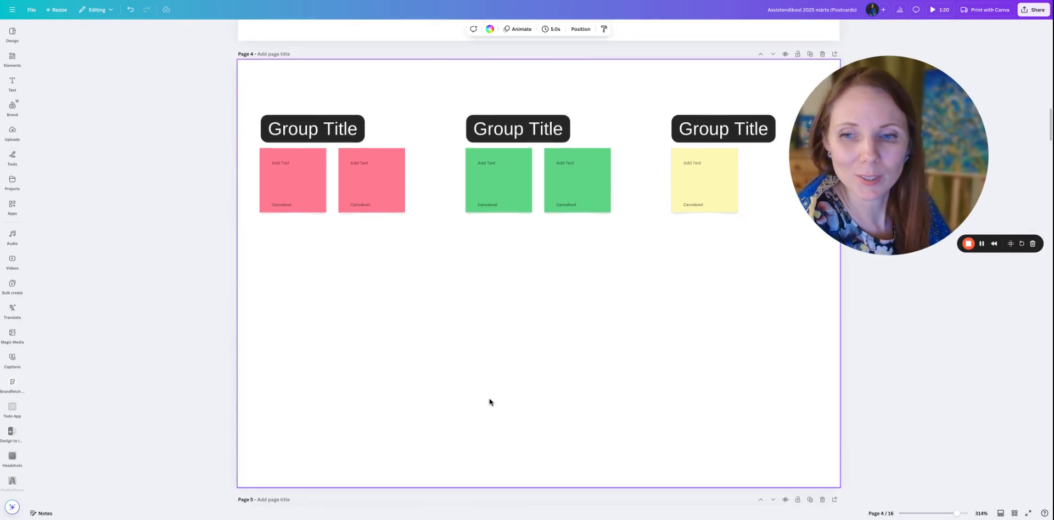
{"action": "left_click", "coordinate": [15, 198]}
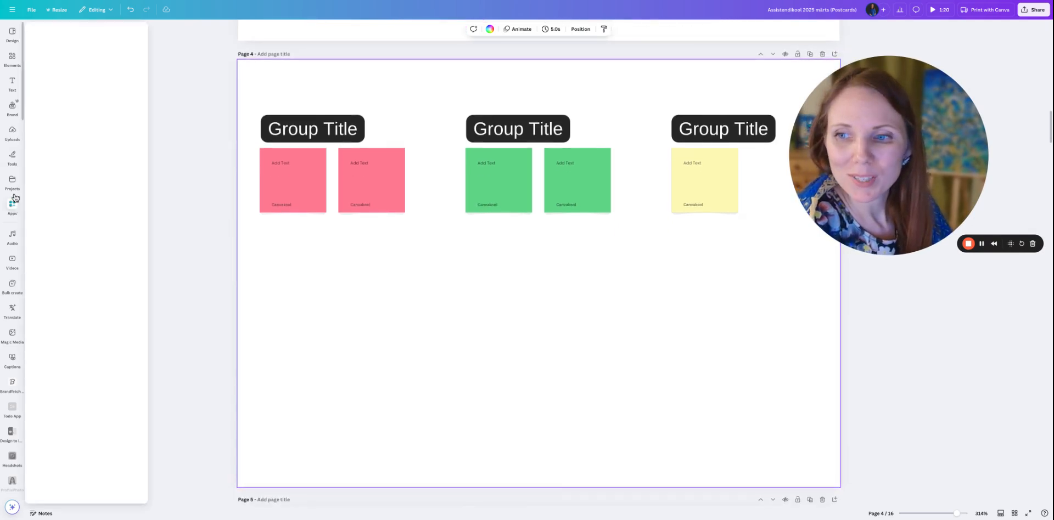
{"action": "left_click", "coordinate": [13, 159]}
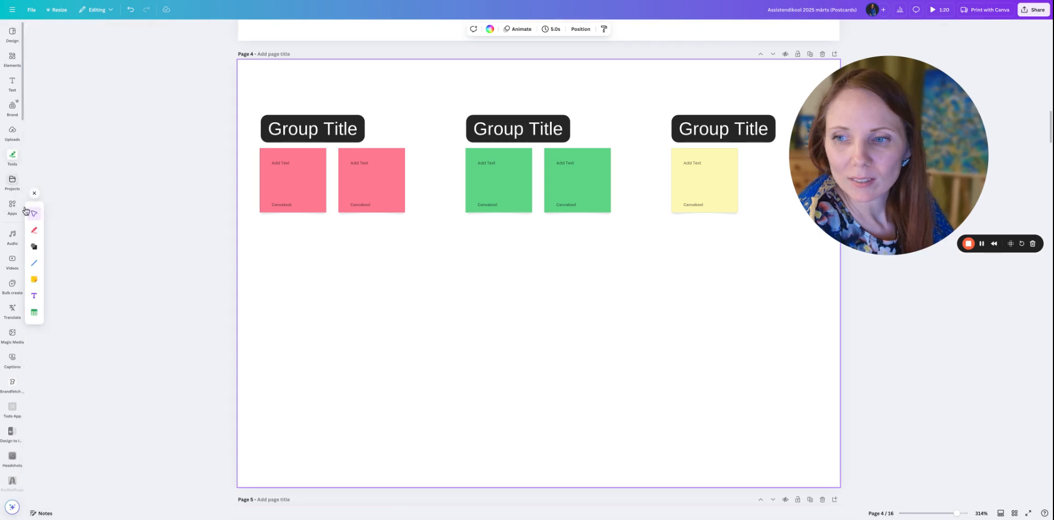
{"action": "left_click", "coordinate": [34, 300]}
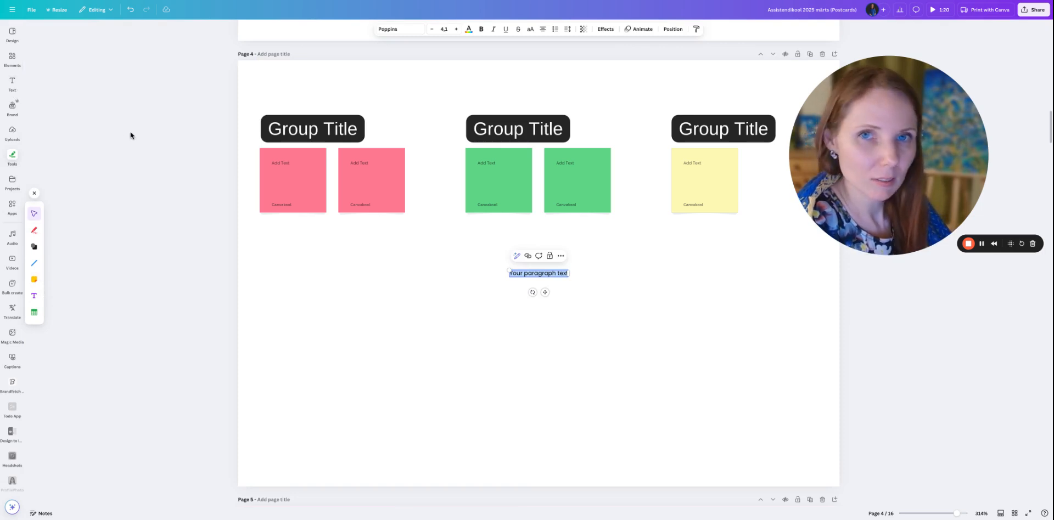
{"action": "left_click", "coordinate": [402, 329]}
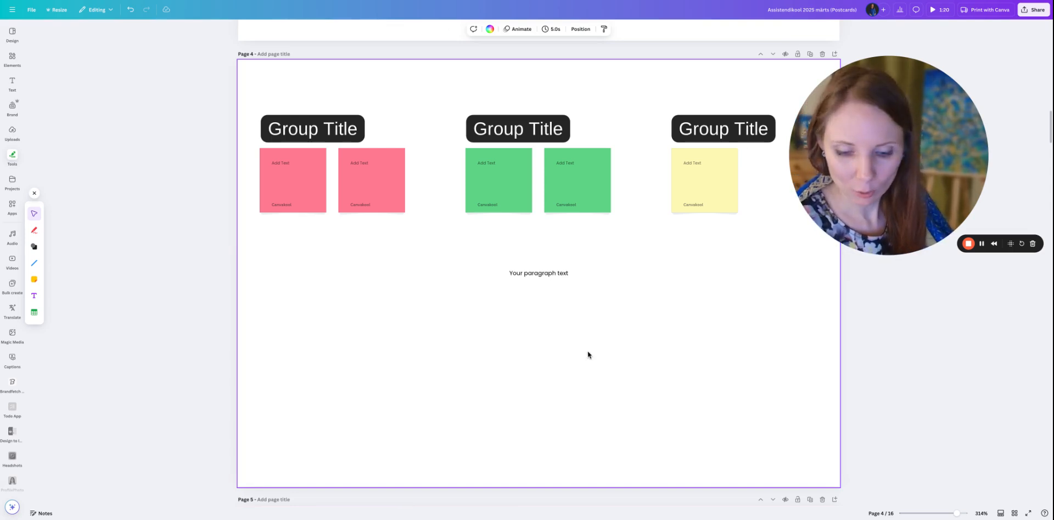
Add a second paragraph text box and enlarge it toward the upper left to roughly three times its size
{"action": "key", "text": "t"}
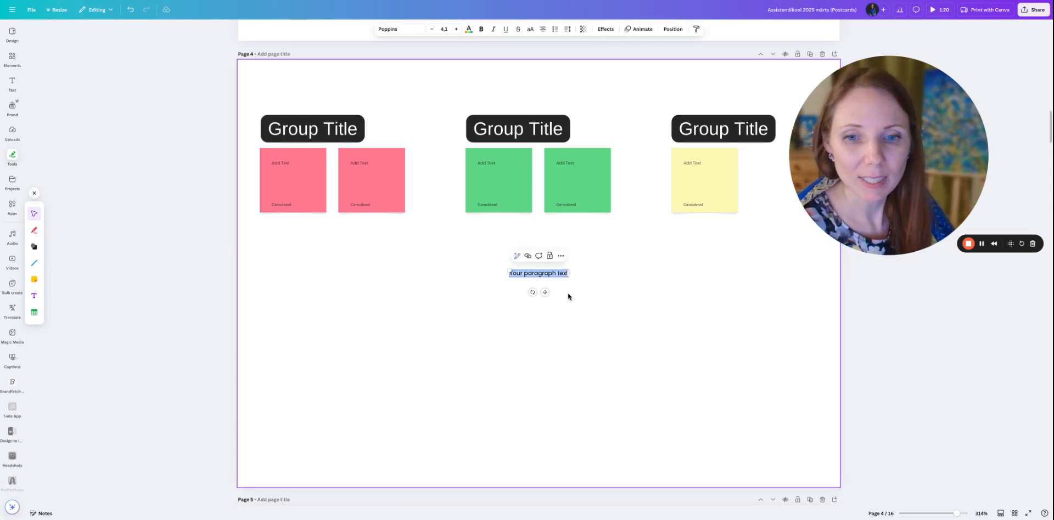
{"action": "left_click_drag", "start_coordinate": [509, 269], "coordinate": [403, 257]}
{"action": "left_click", "coordinate": [540, 347]}
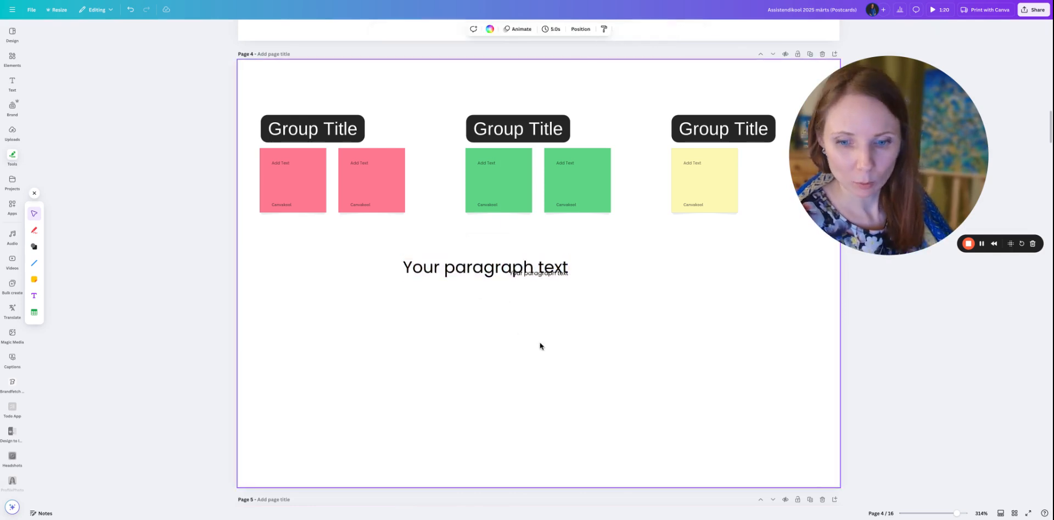
Add a third paragraph text box, enlarge it to about font size 11.8 and move it below and left of the second
{"action": "key", "text": "t"}
{"action": "left_click_drag", "start_coordinate": [509, 268], "coordinate": [399, 257]}
{"action": "left_click_drag", "start_coordinate": [490, 292], "coordinate": [404, 336]}
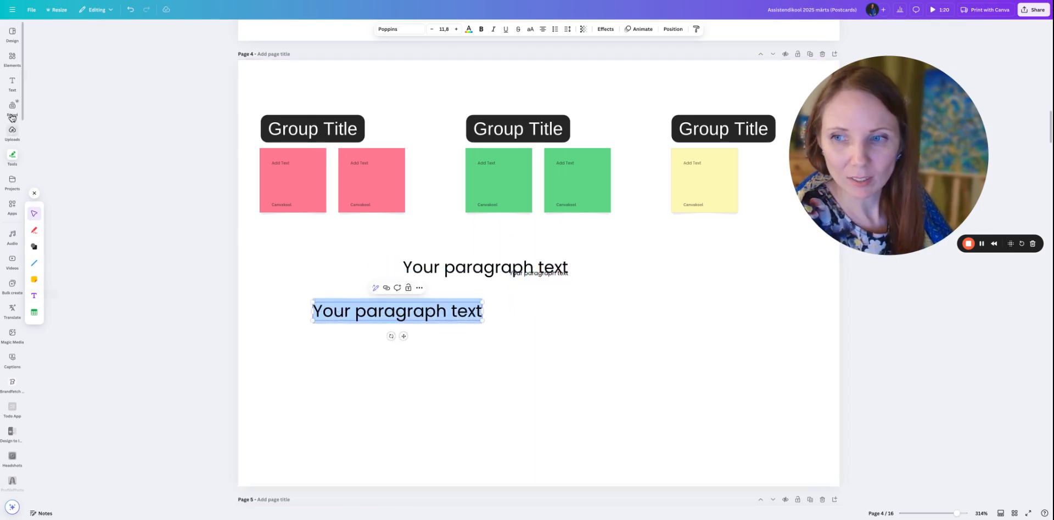
View the standard Text options, return to Tools, and move the third paragraph text box just below the pink sticky notes
{"action": "left_click", "coordinate": [11, 83]}
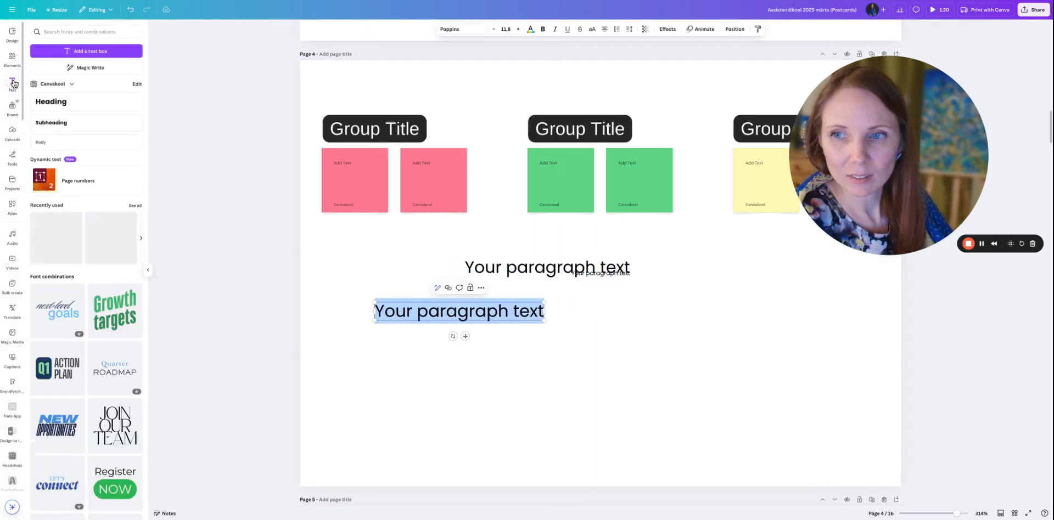
{"action": "left_click", "coordinate": [15, 161]}
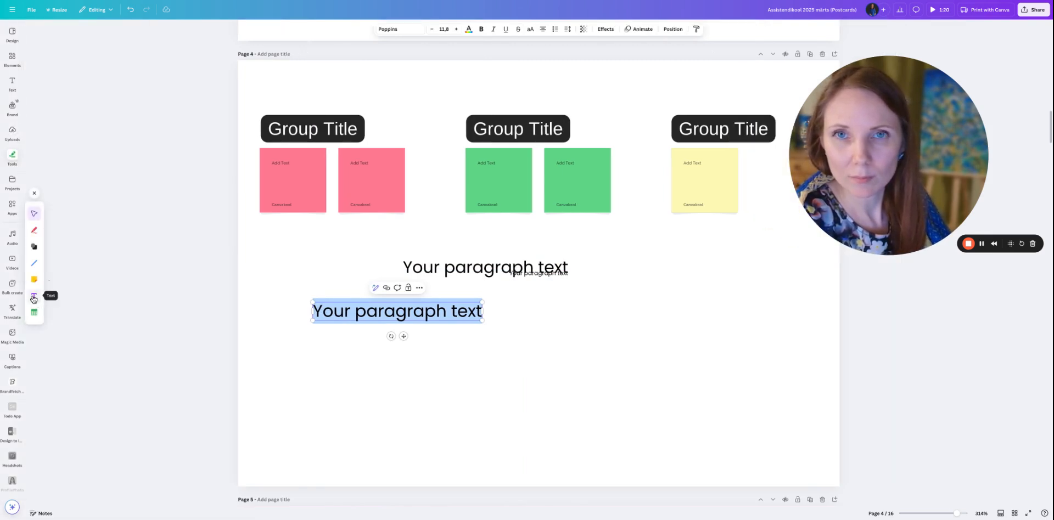
{"action": "left_click", "coordinate": [447, 354]}
{"action": "left_click_drag", "start_coordinate": [405, 315], "coordinate": [368, 236]}
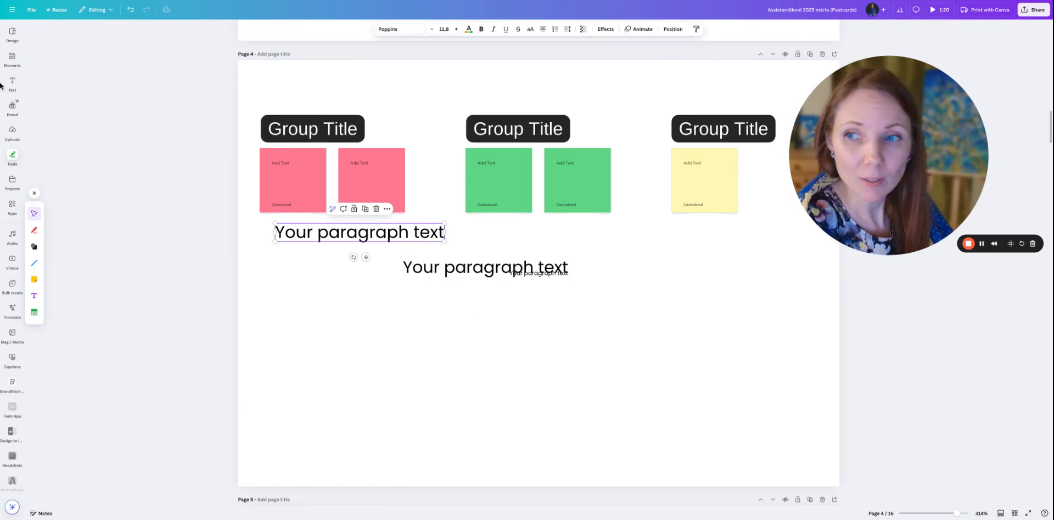
Clear the previous Elements search and add a plain black three-column, four-row table from the Tables category to page 4
{"action": "left_click", "coordinate": [11, 57]}
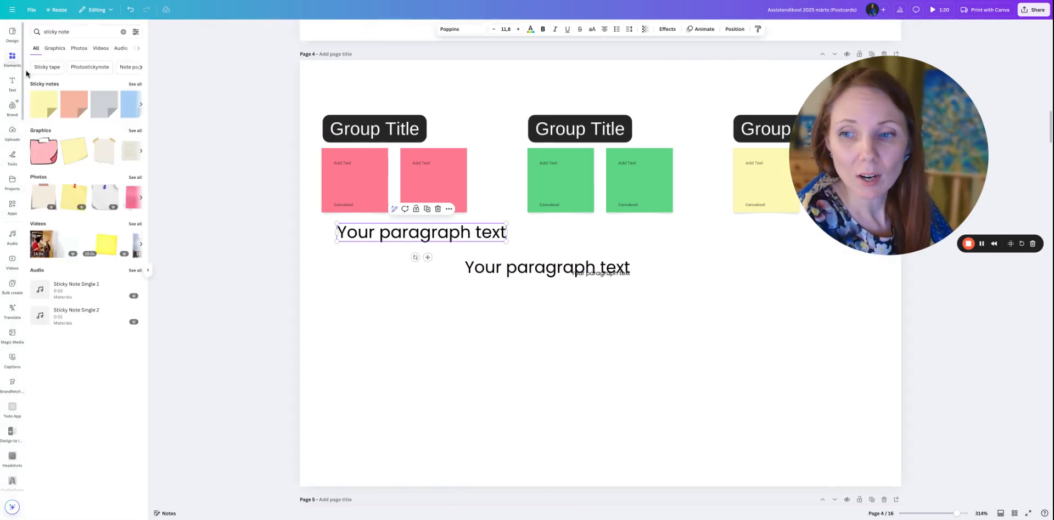
{"action": "left_click", "coordinate": [122, 32]}
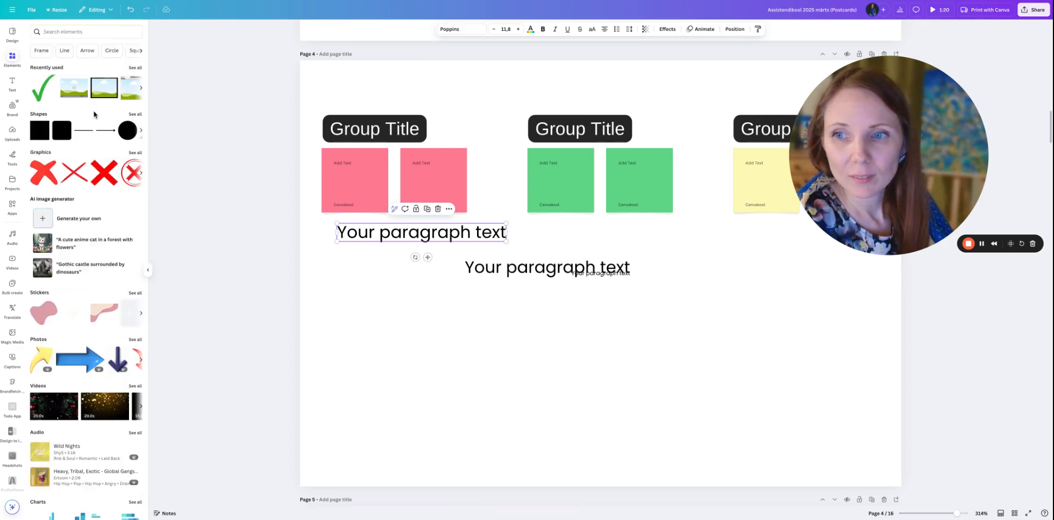
{"action": "scroll", "coordinate": [93, 110], "scroll_direction": "down", "scroll_amount": 6}
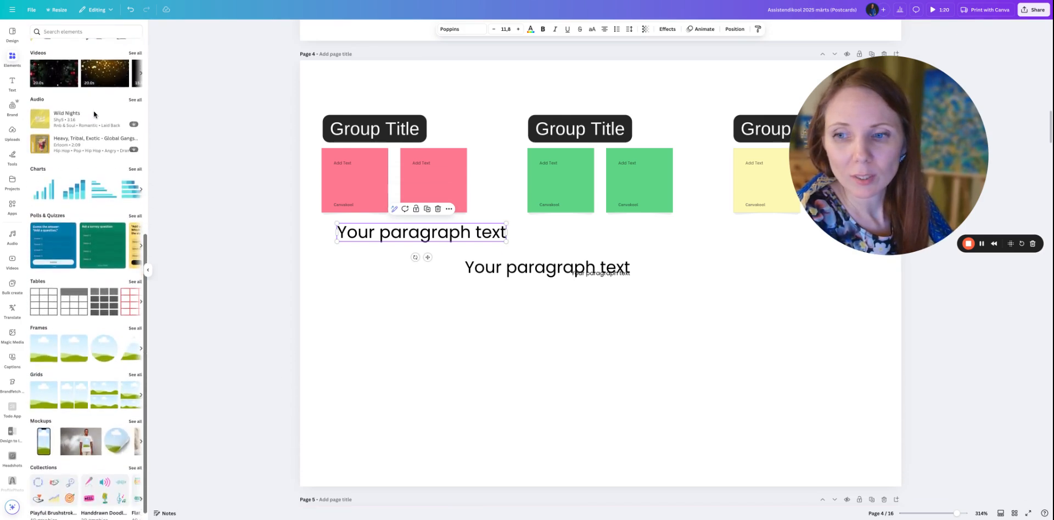
{"action": "scroll", "coordinate": [55, 247], "scroll_direction": "up", "scroll_amount": 1}
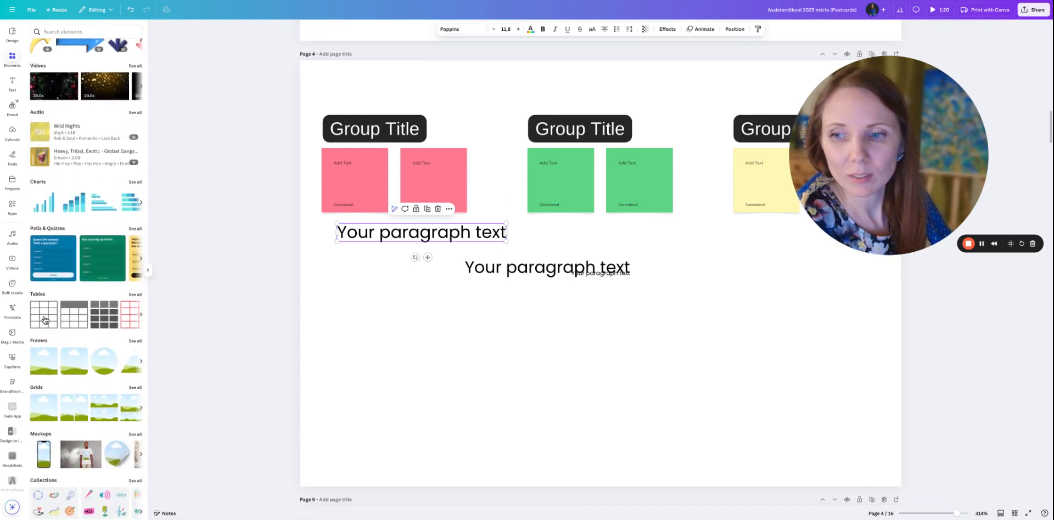
{"action": "scroll", "coordinate": [76, 227], "scroll_direction": "up", "scroll_amount": 6}
{"action": "left_click", "coordinate": [68, 30]}
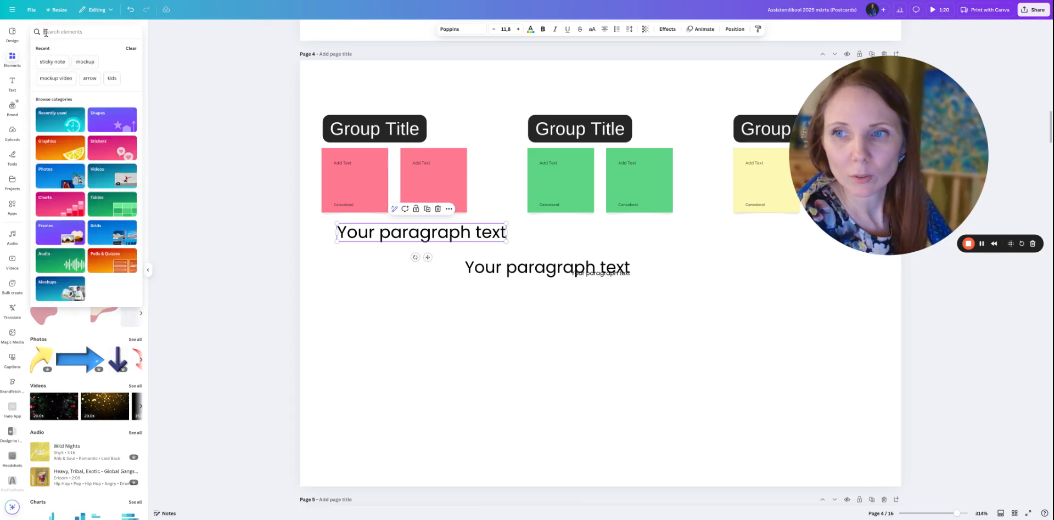
{"action": "left_click", "coordinate": [95, 206]}
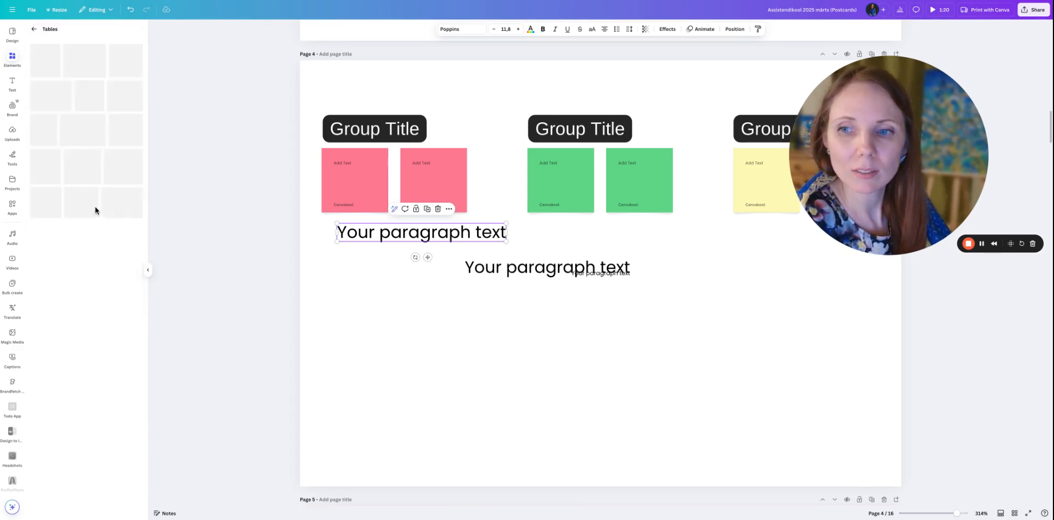
{"action": "left_click", "coordinate": [59, 72]}
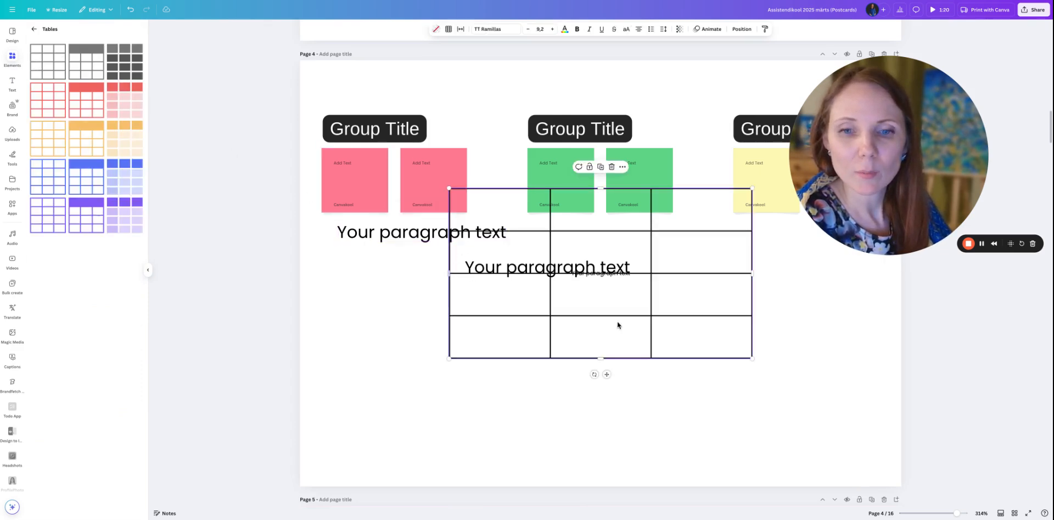
Widen the table's middle column and fit the table, shrunk to about 80%, into page 4's lower left area
{"action": "left_click_drag", "start_coordinate": [651, 329], "coordinate": [573, 346]}
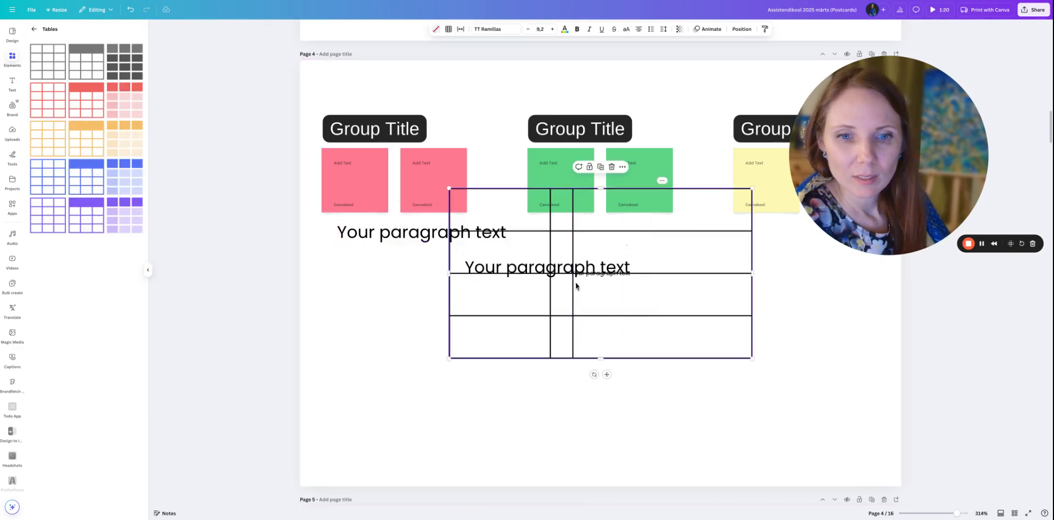
{"action": "left_click_drag", "start_coordinate": [572, 287], "coordinate": [682, 335]}
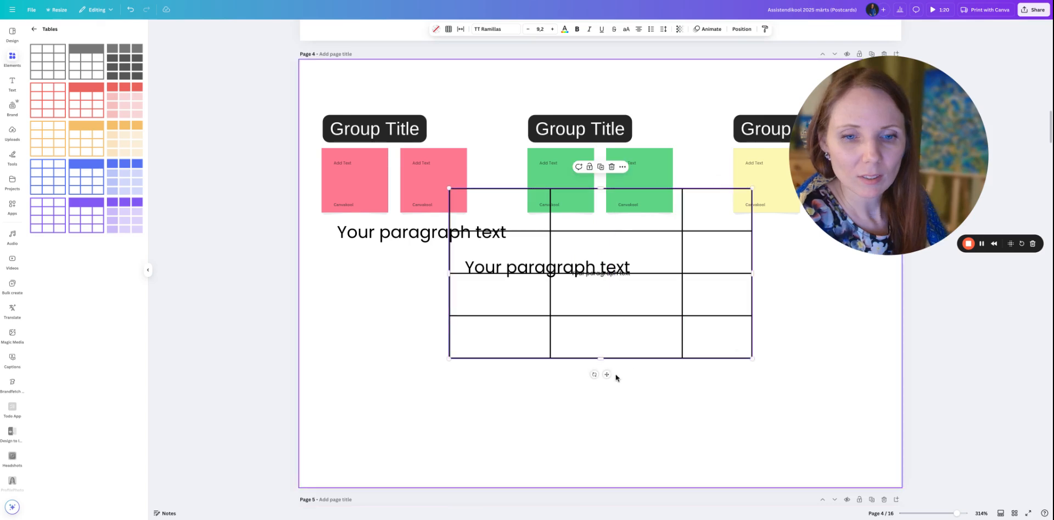
{"action": "left_click_drag", "start_coordinate": [606, 373], "coordinate": [500, 462]}
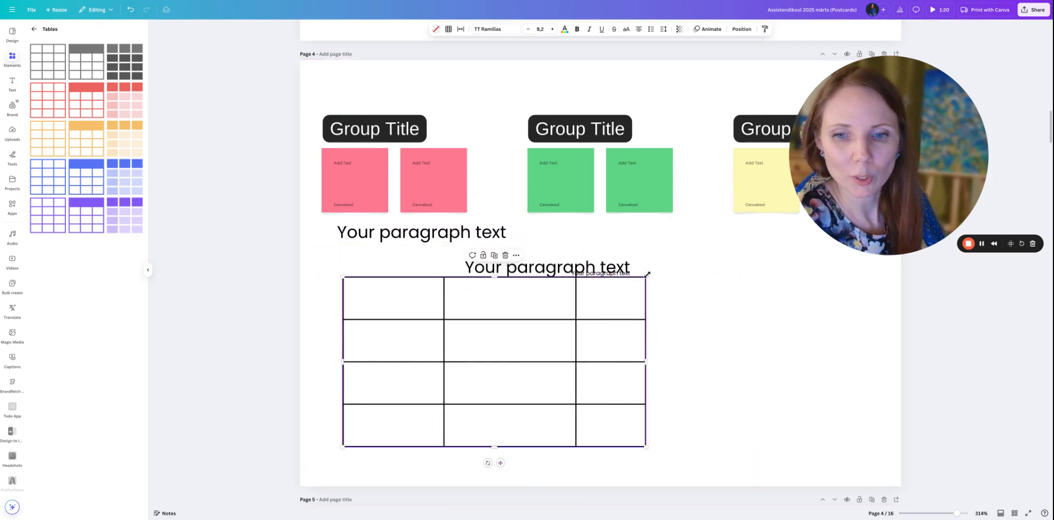
{"action": "left_click_drag", "start_coordinate": [646, 278], "coordinate": [587, 349]}
{"action": "left_click", "coordinate": [149, 273]}
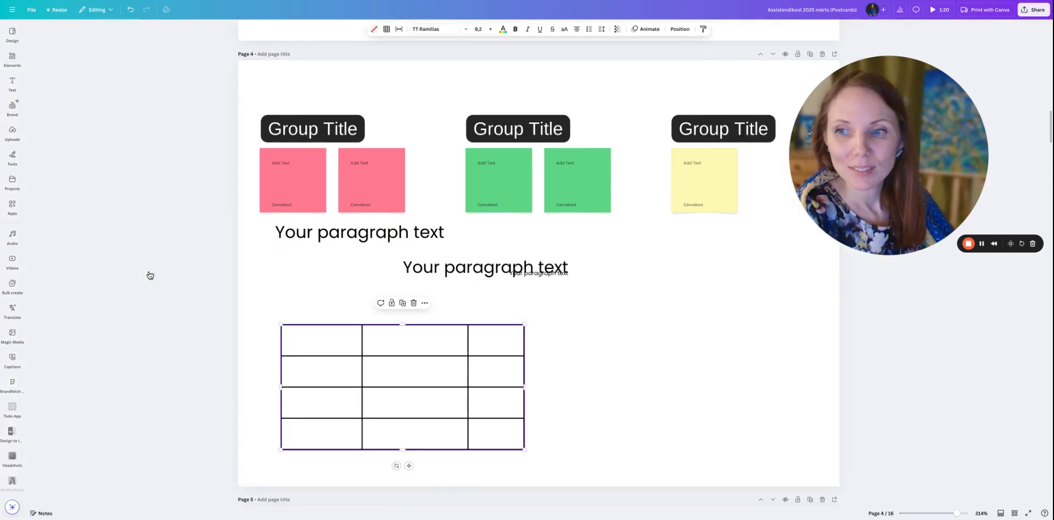
Add a second table using Tools, shrink it beside the first in page 4's lower right area, and close the Tools toolbar
{"action": "left_click", "coordinate": [22, 164]}
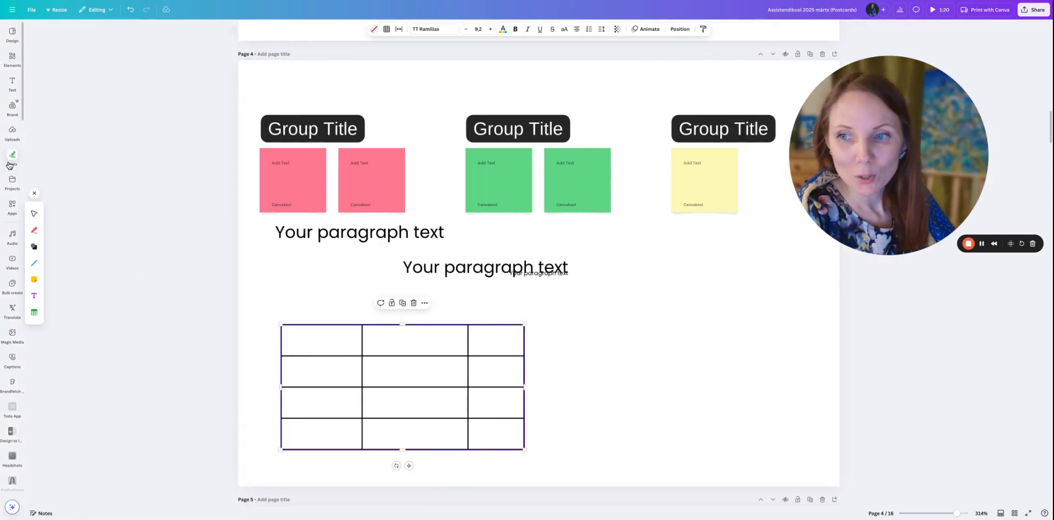
{"action": "left_click", "coordinate": [34, 314]}
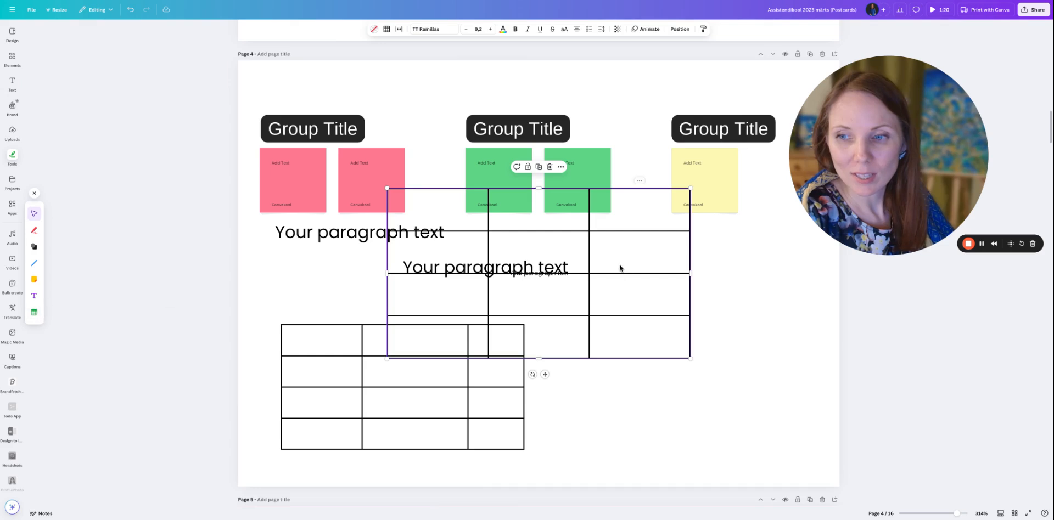
{"action": "left_click_drag", "start_coordinate": [619, 268], "coordinate": [737, 335]}
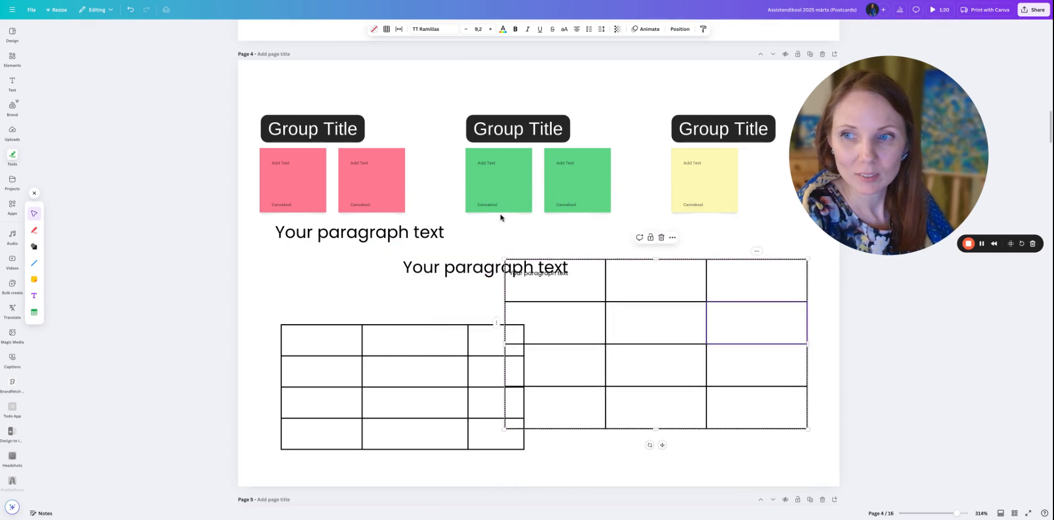
{"action": "left_click_drag", "start_coordinate": [504, 259], "coordinate": [549, 369]}
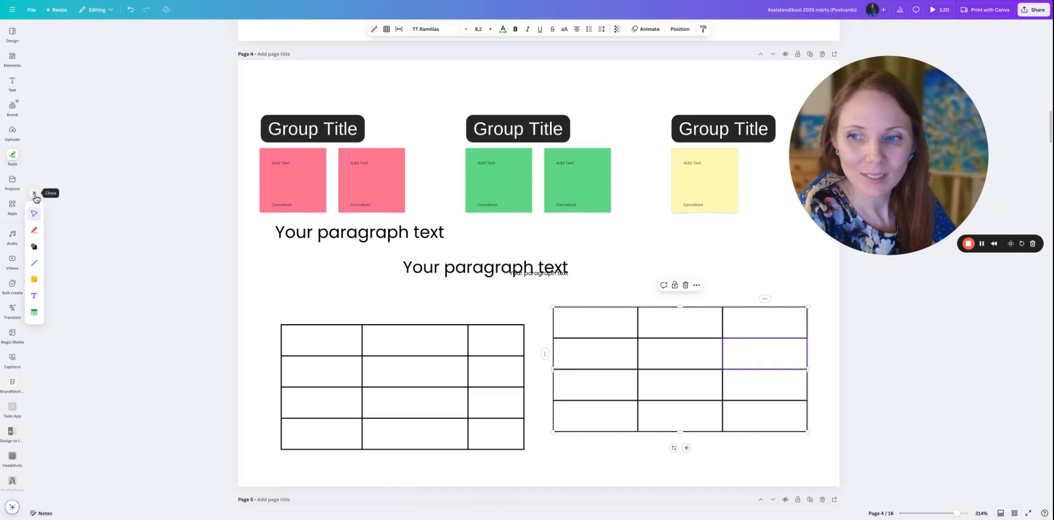
{"action": "left_click", "coordinate": [34, 194]}
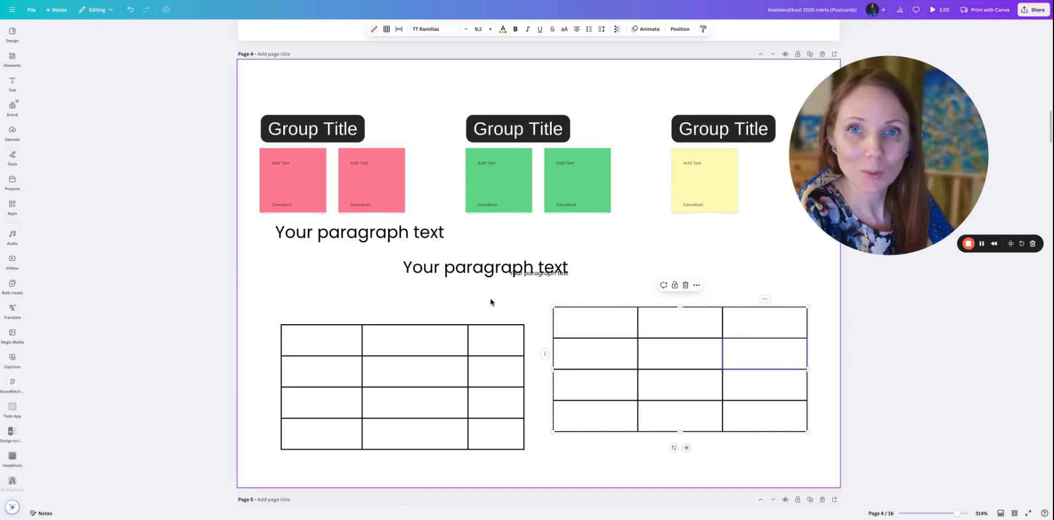